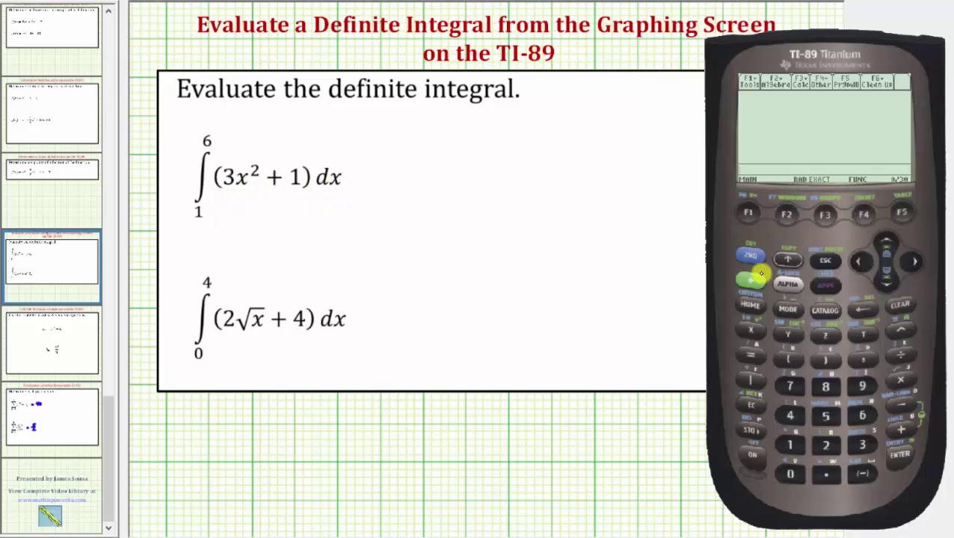
Step: Open the Y= editor and clear the old y1 expression
click(750, 281)
click(750, 212)
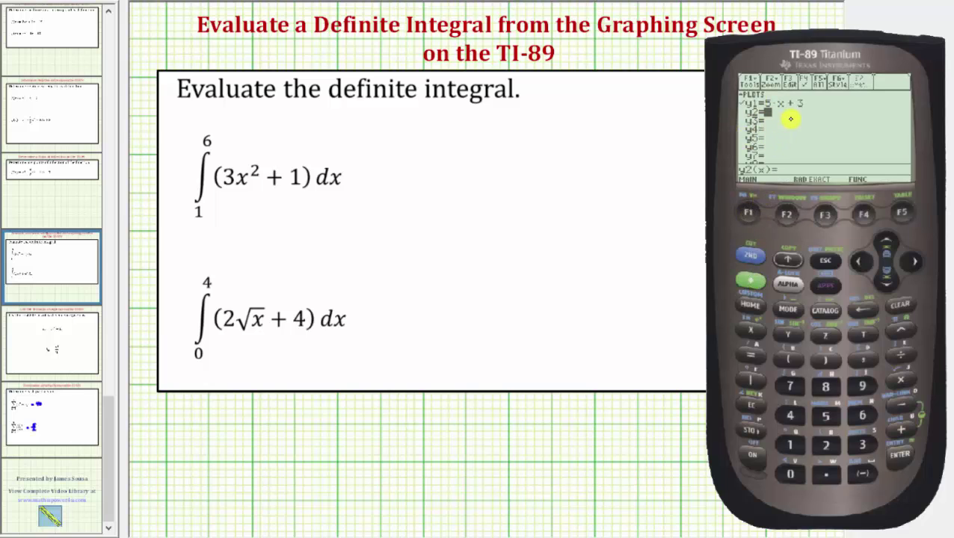
click(886, 241)
click(902, 306)
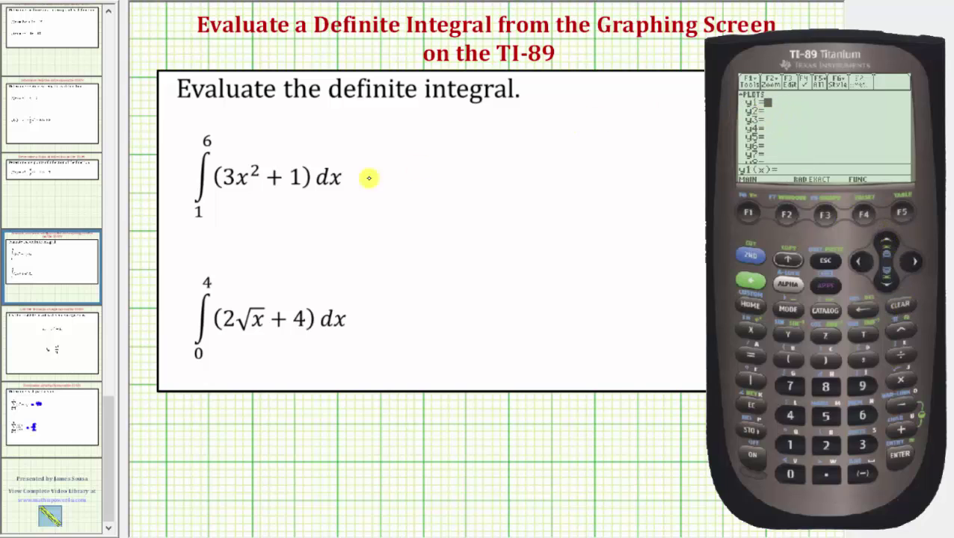
Step: Enter and store y1 = 3x^2+1
click(861, 444)
click(751, 330)
click(913, 335)
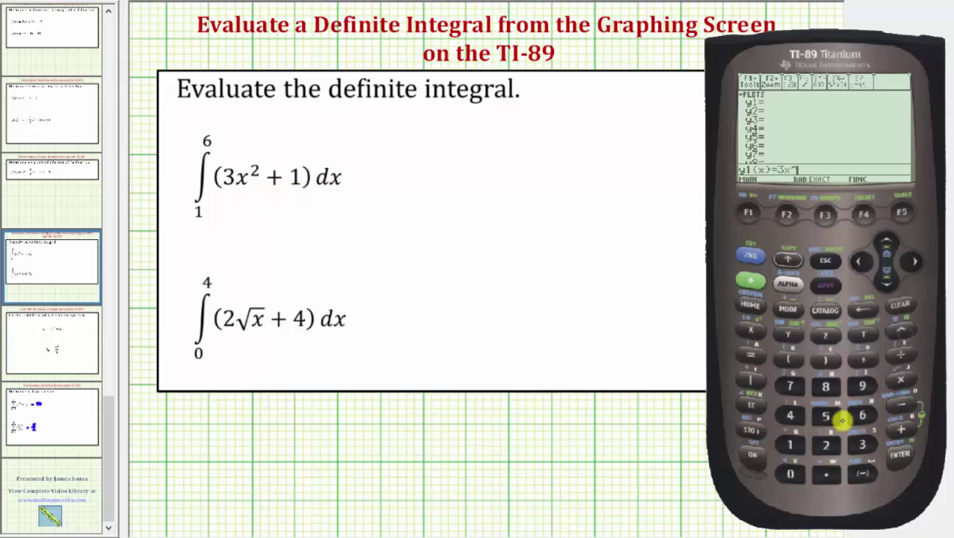
click(826, 444)
click(901, 429)
click(790, 444)
click(902, 449)
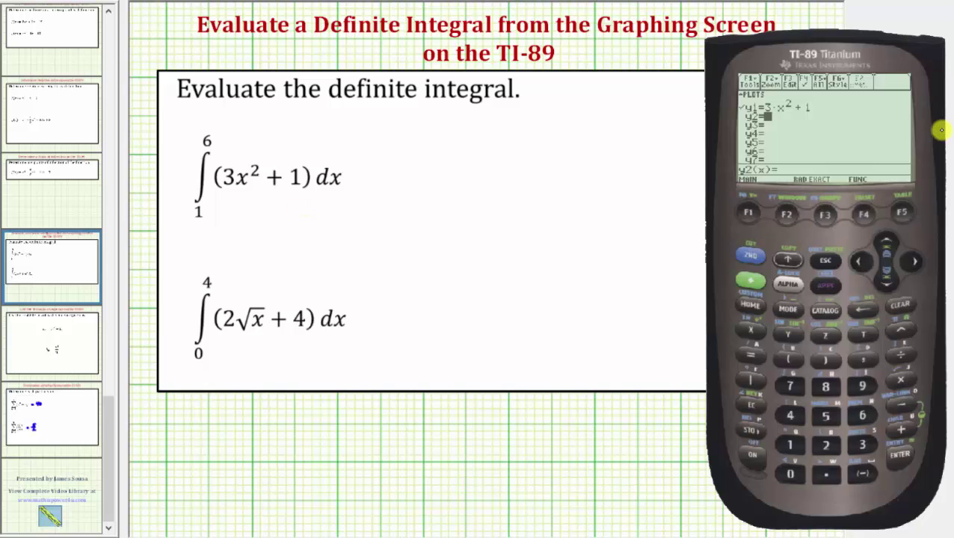
click(750, 281)
Step: Table y1 starting at x=1, scroll to x=6 (109), then open the Window editor
click(907, 217)
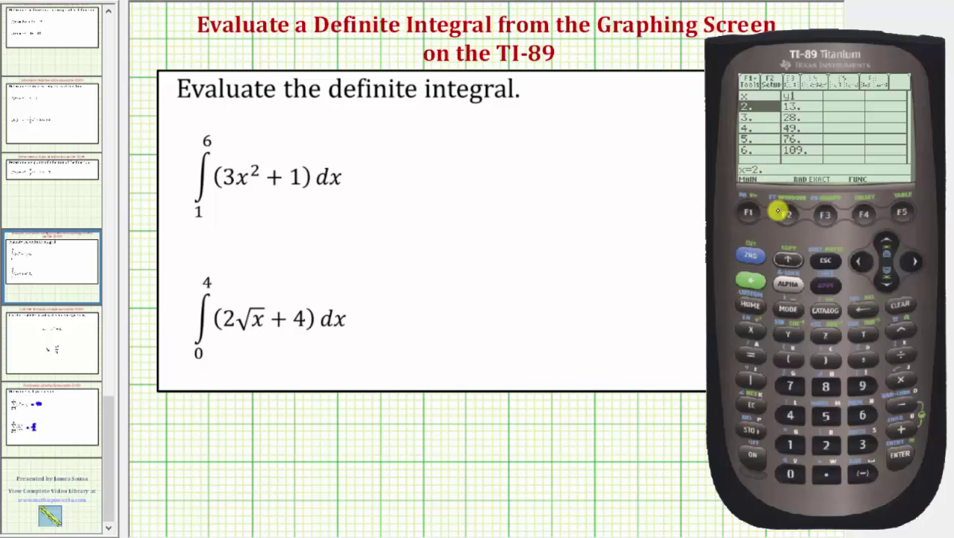
click(790, 208)
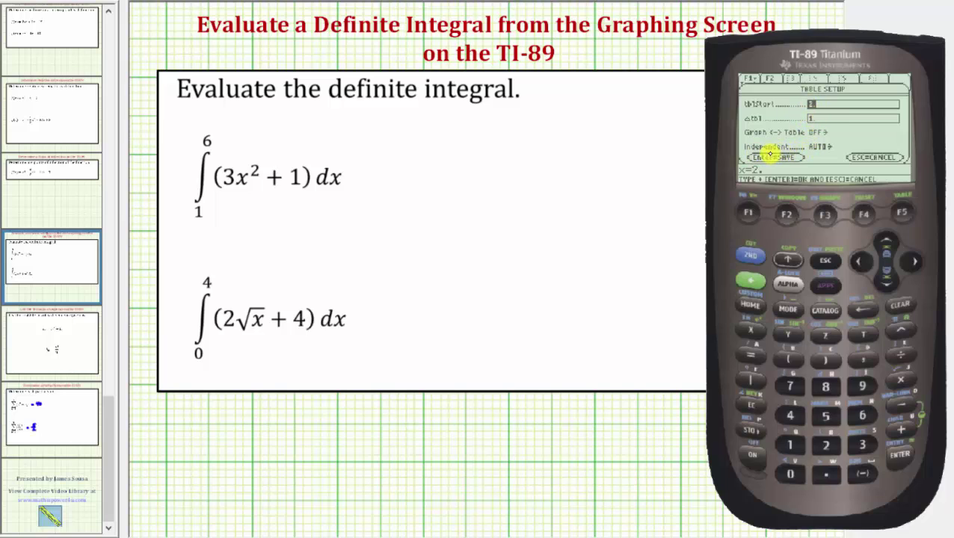
click(830, 260)
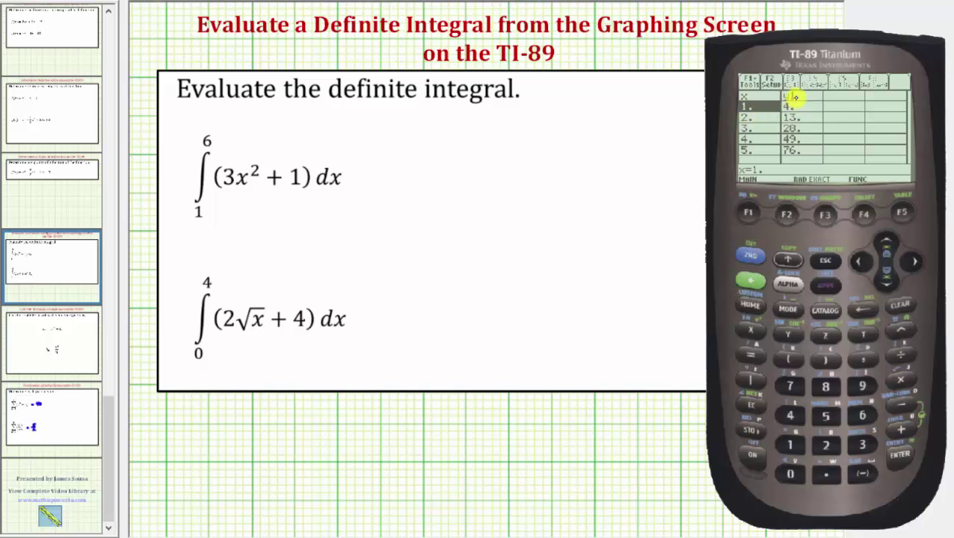
click(886, 280)
click(885, 280)
click(886, 281)
click(885, 281)
click(886, 280)
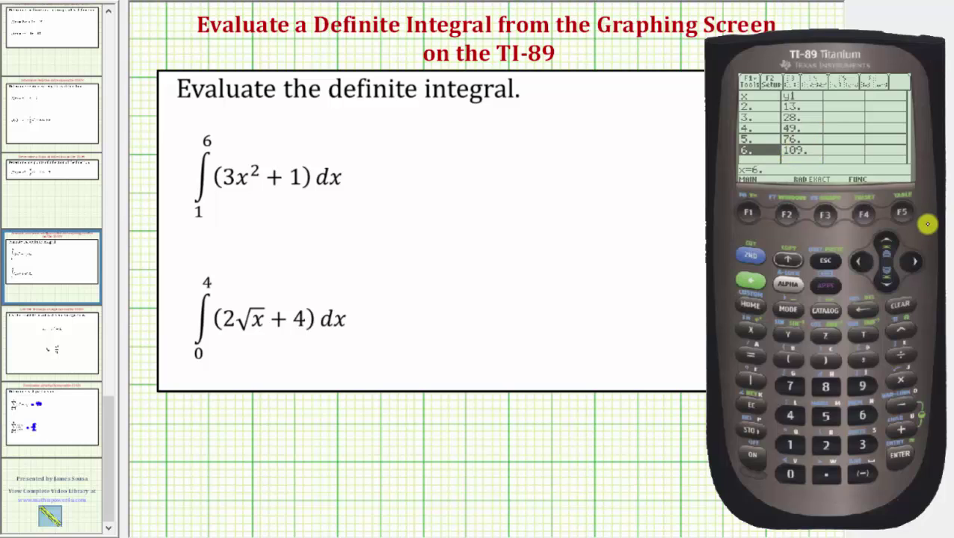
click(757, 277)
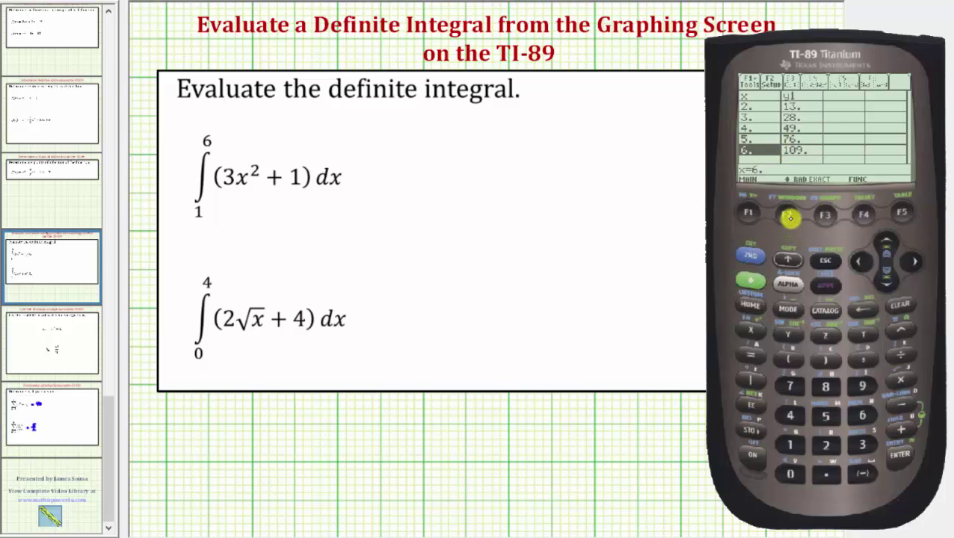
click(787, 215)
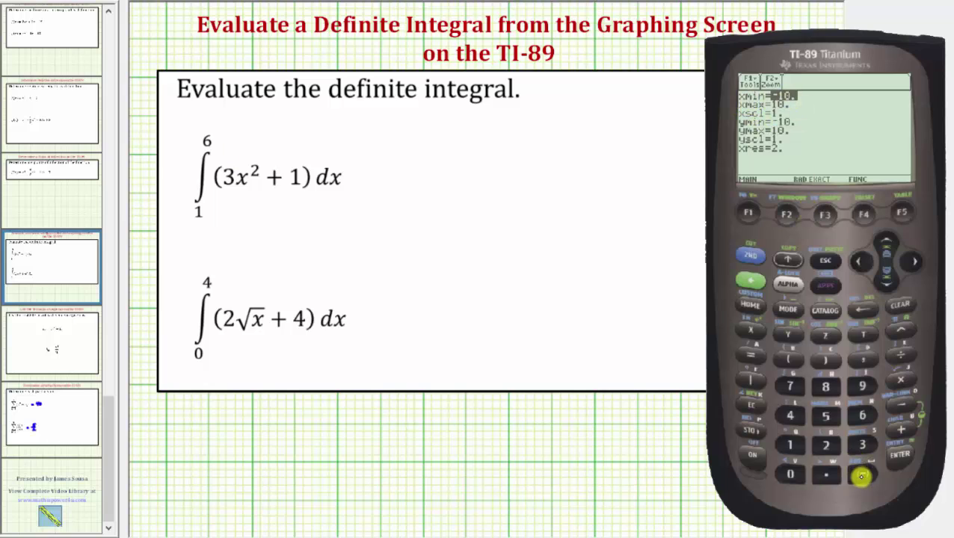
Step: Set xmin to 1 and xmax to 7, keeping xscl unchanged
click(790, 444)
click(900, 454)
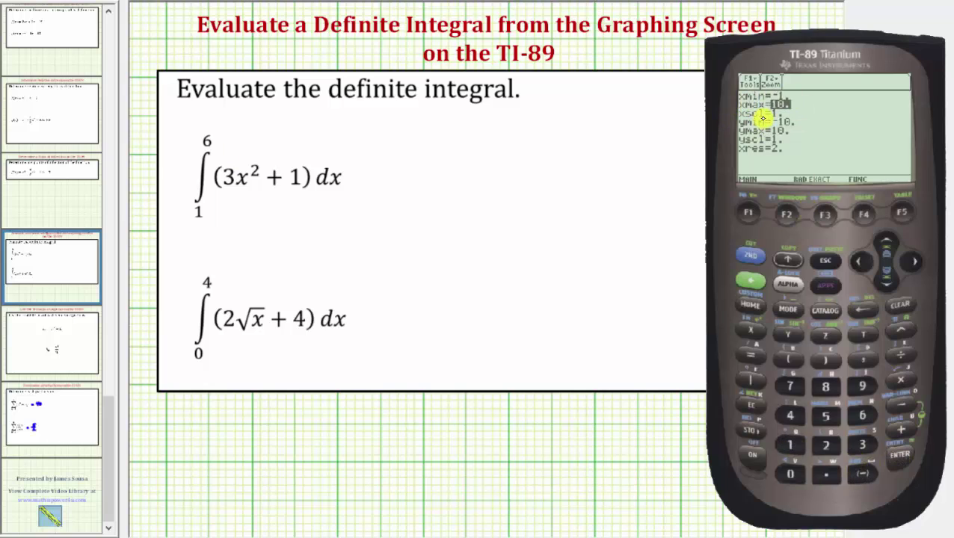
click(790, 385)
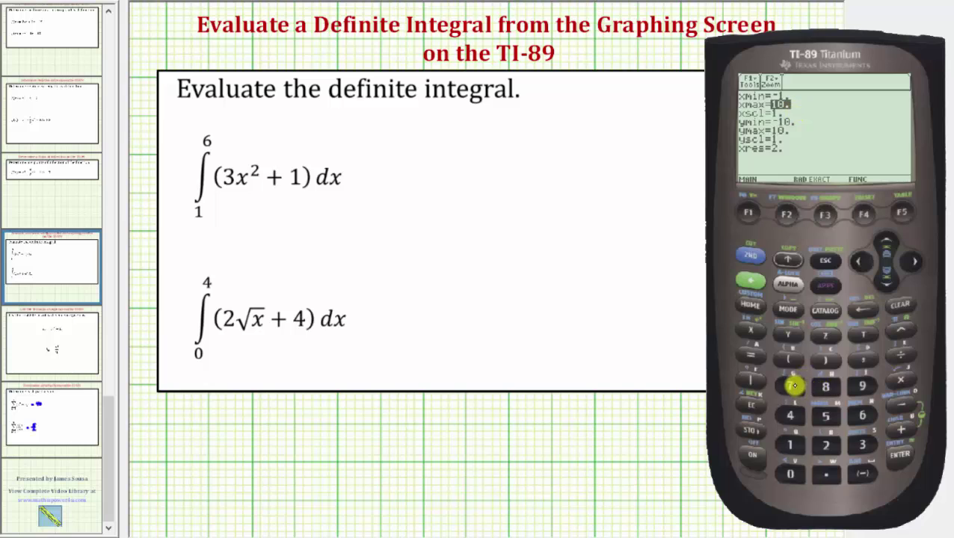
click(900, 454)
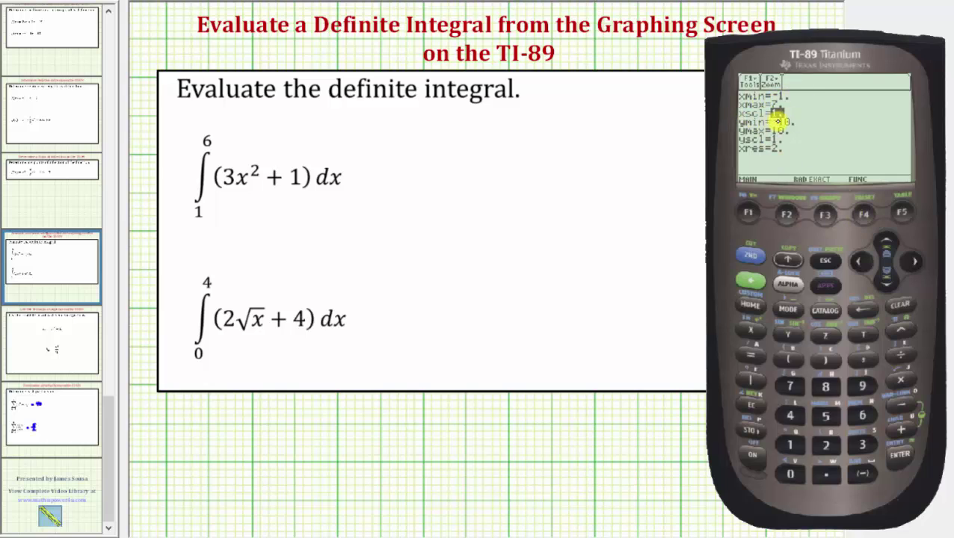
click(901, 457)
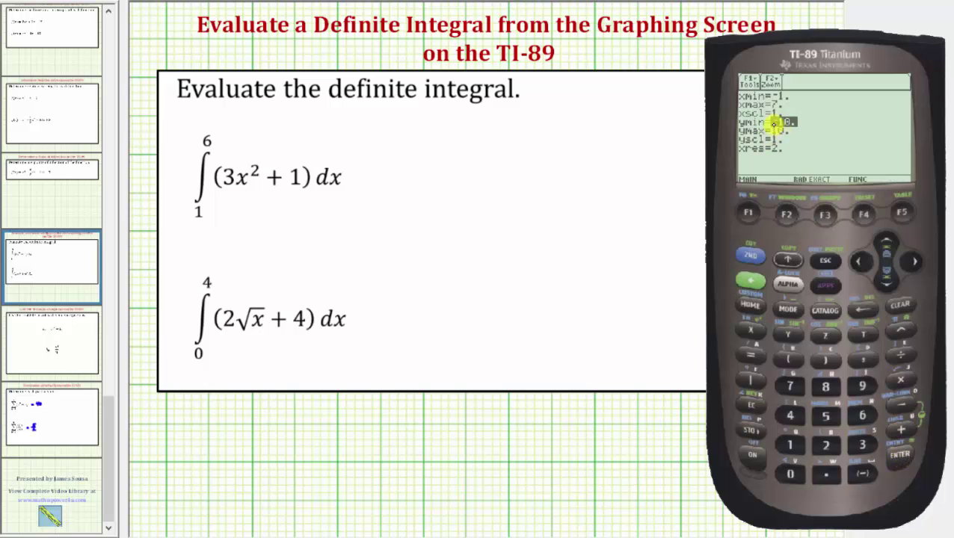
Step: Set ymin to -20, ymax to 120 and yscl to 20
click(860, 476)
click(825, 445)
click(789, 474)
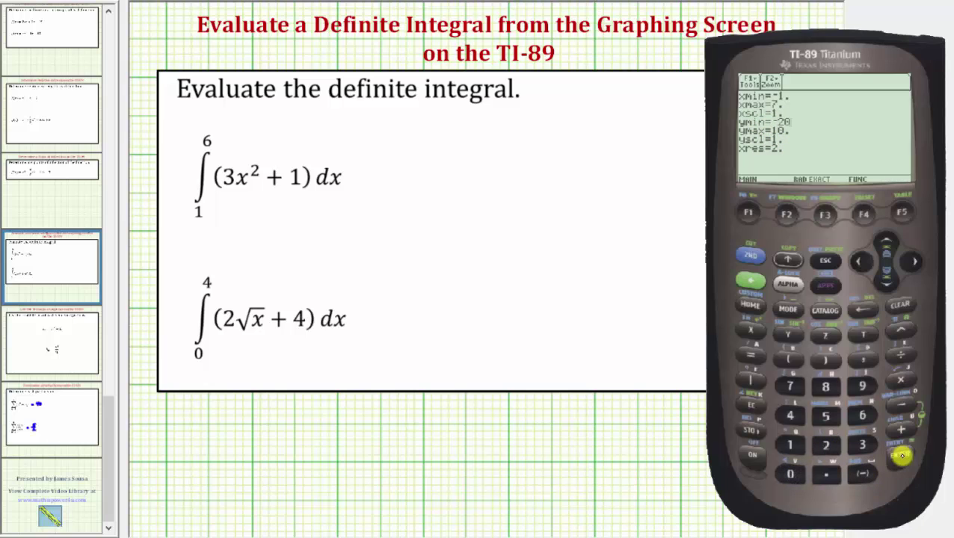
click(900, 454)
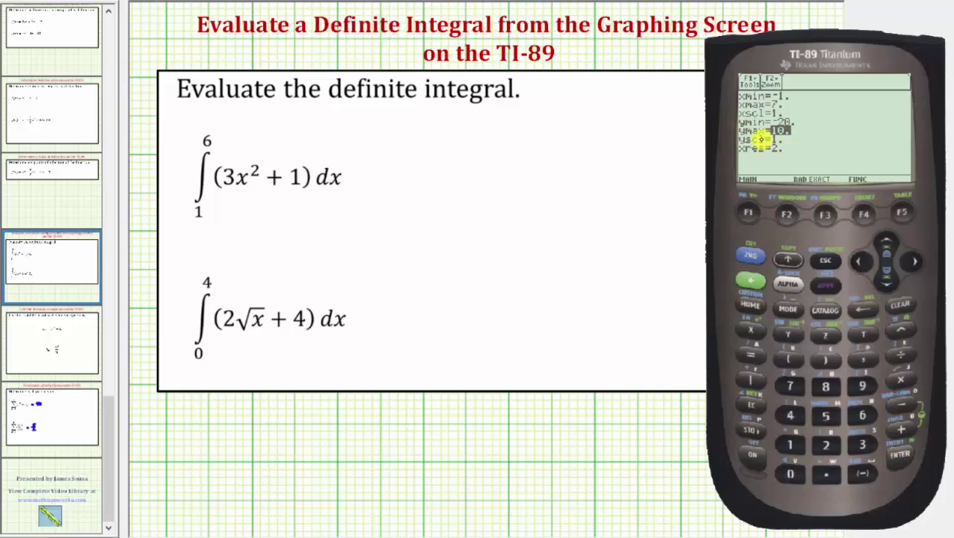
click(789, 445)
click(790, 474)
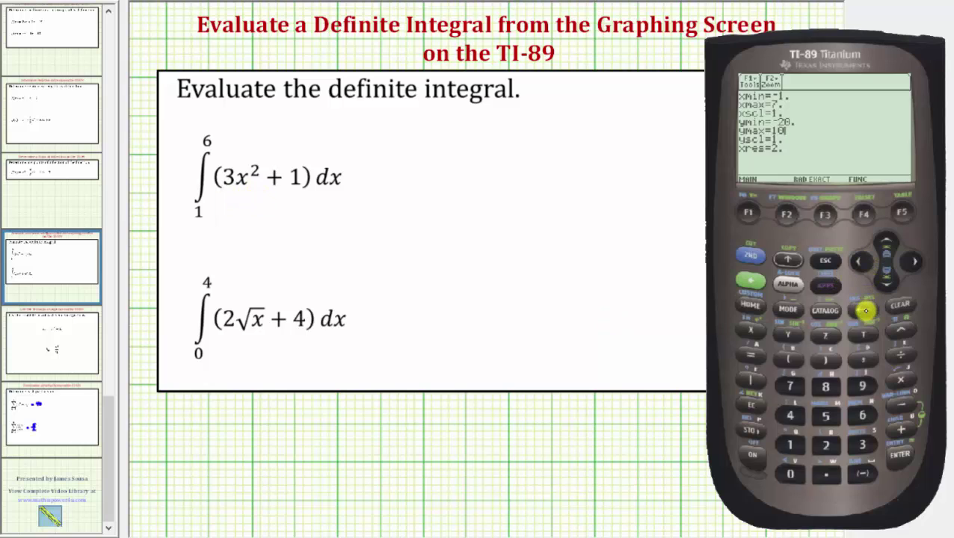
click(832, 433)
key(Return)
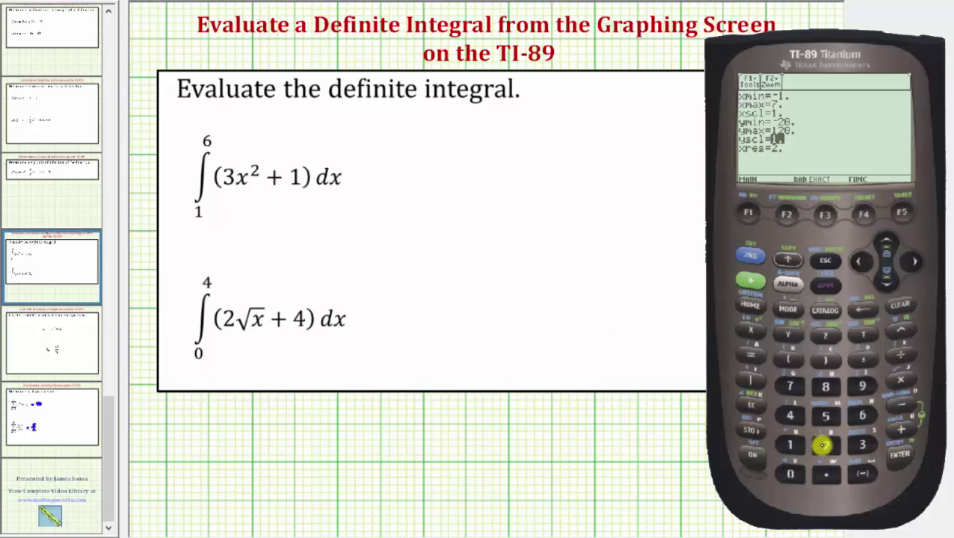
click(826, 445)
click(791, 473)
click(900, 454)
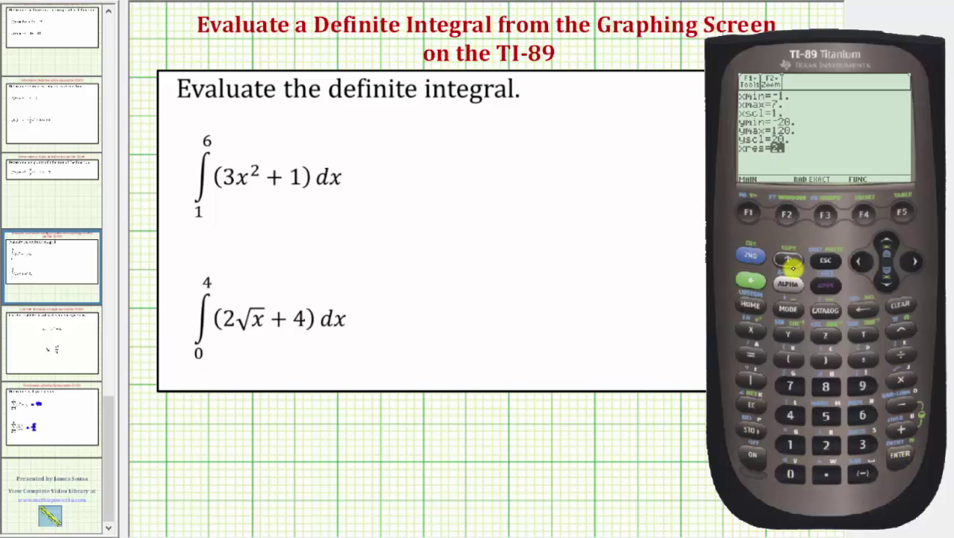
click(751, 280)
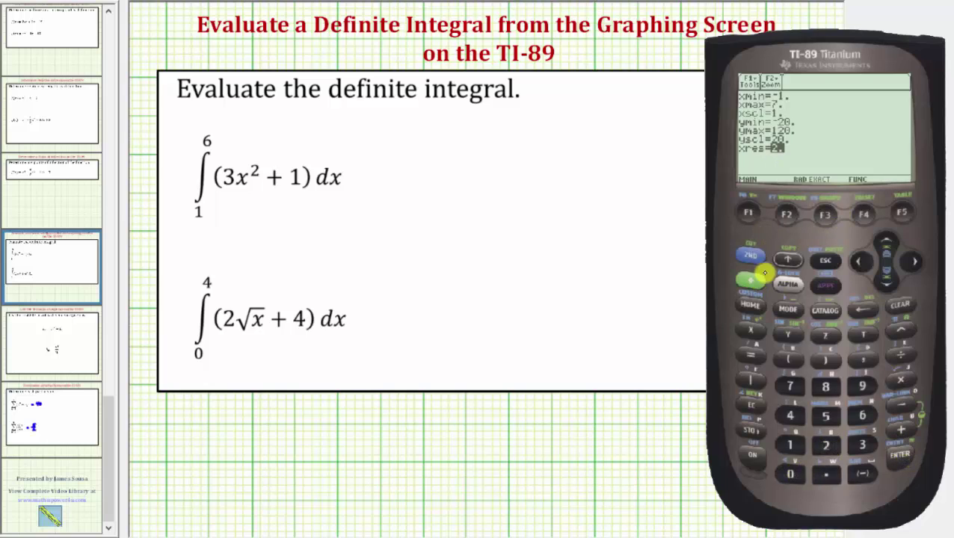
Step: Graph y1 = 3x²+1 in the x 1–7, y −20–120 window
click(826, 216)
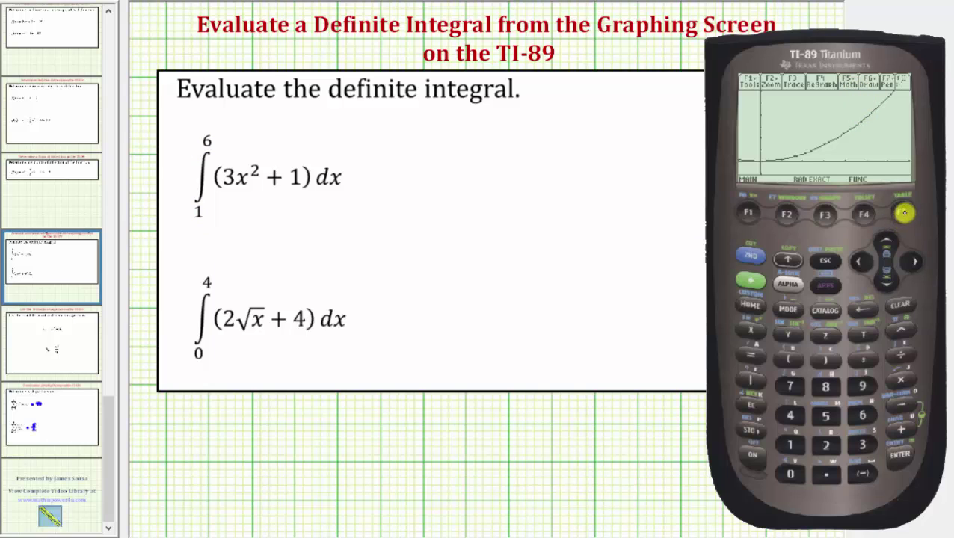
Step: Compute the definite integral of 3x²+1 from 1 to 6 on the graph, giving 220
click(901, 214)
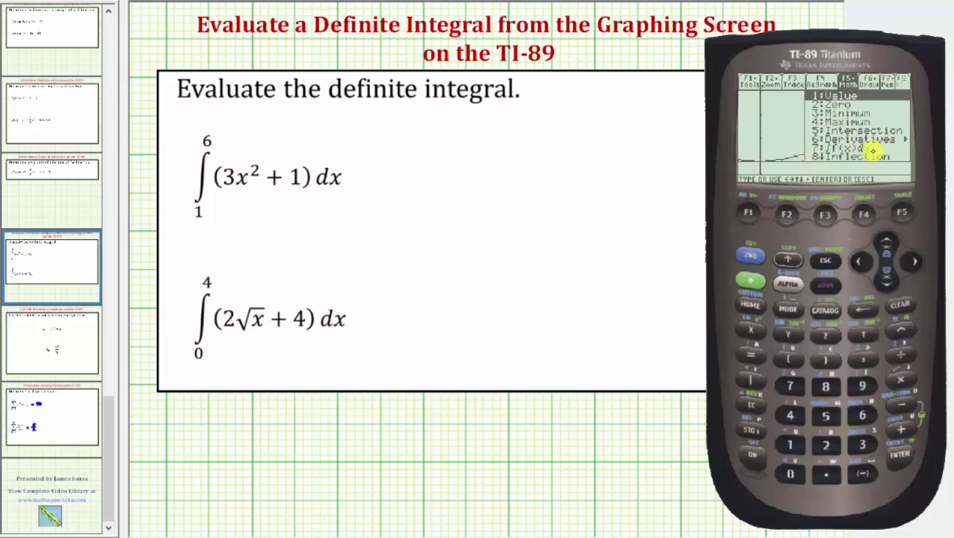
click(789, 385)
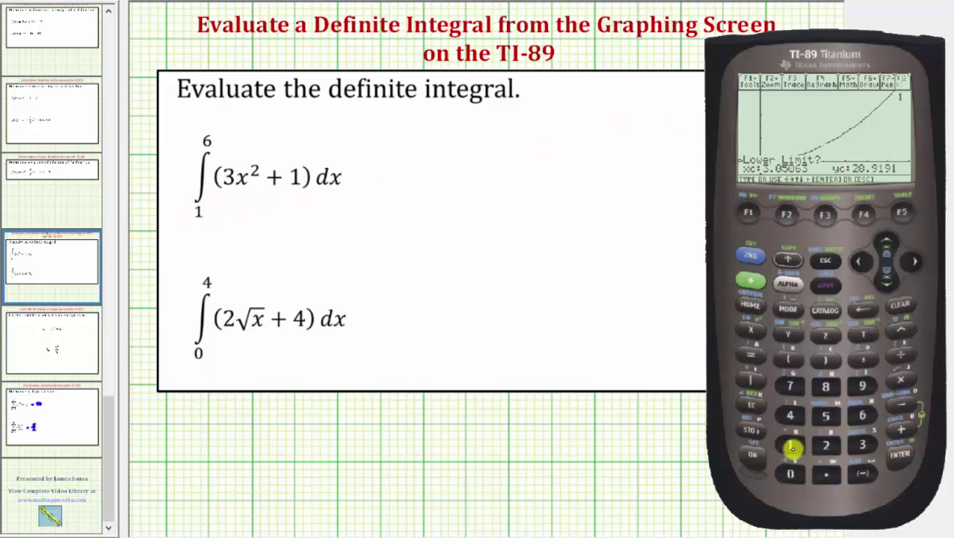
click(790, 445)
click(899, 457)
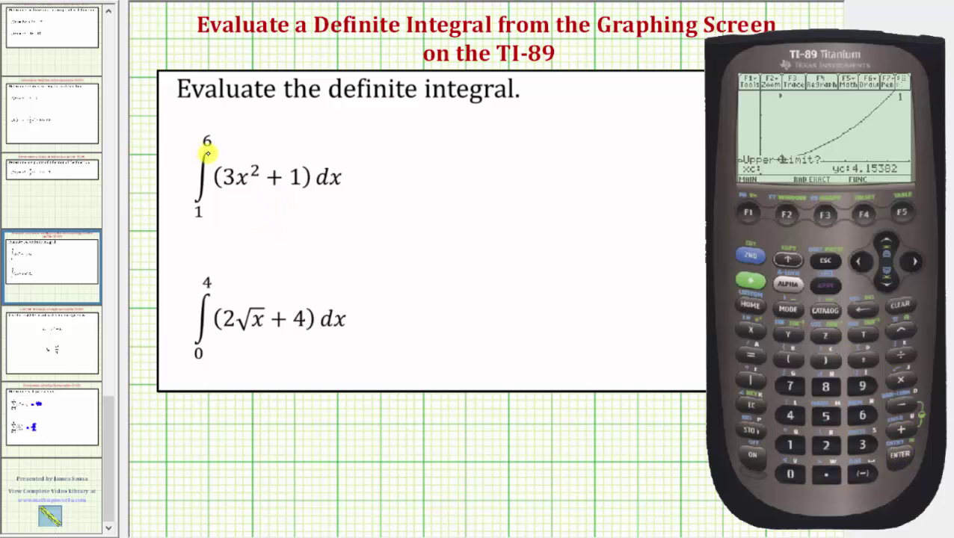
click(864, 419)
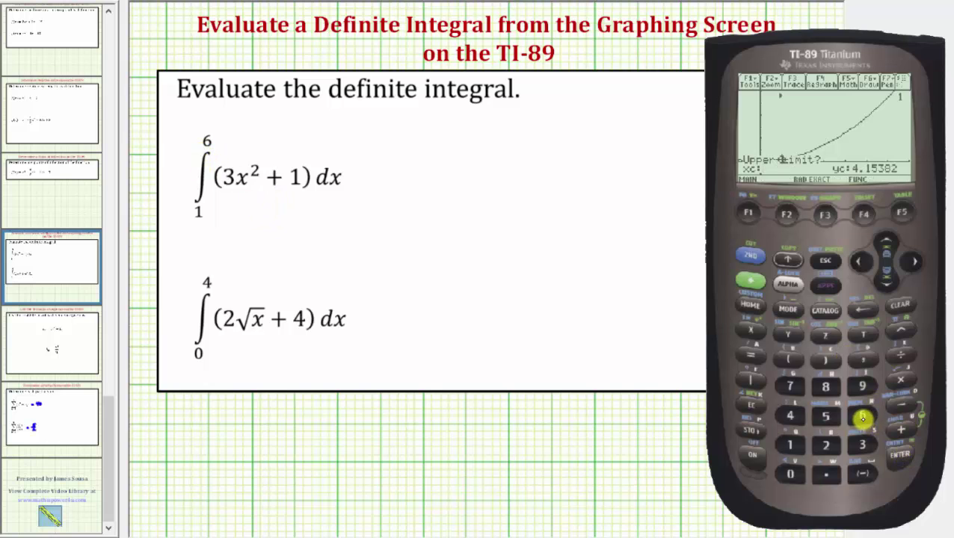
click(901, 455)
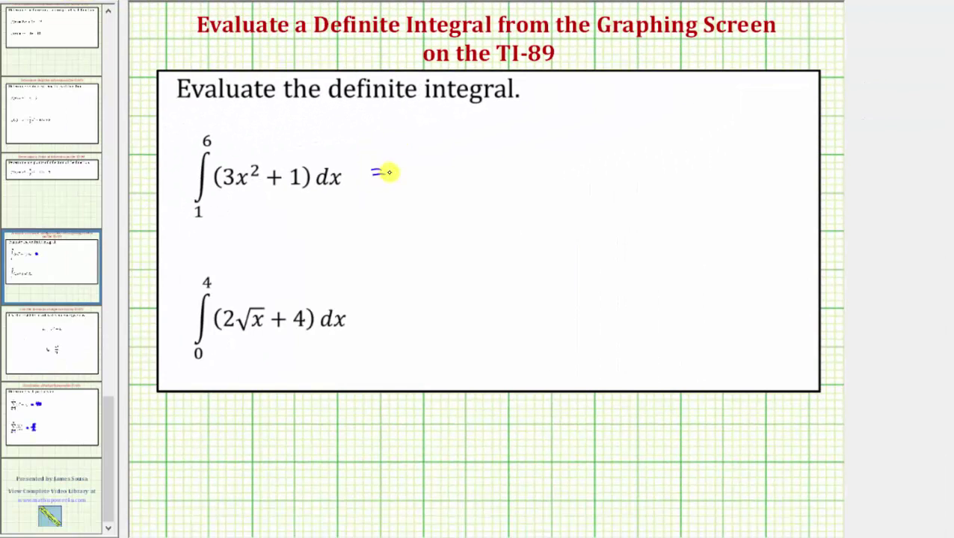
Step: Handwrite '= 220' beside the first integral and return to the Y= editor
mouse_move(404, 166)
mouse_down()
mouse_move(408, 176)
mouse_move(441, 161)
mouse_move(470, 175)
mouse_up()
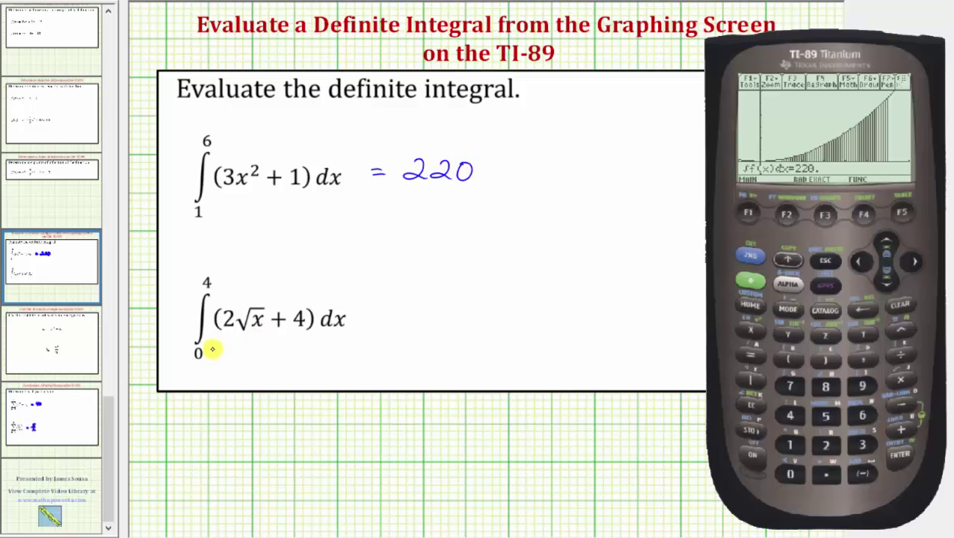
click(750, 280)
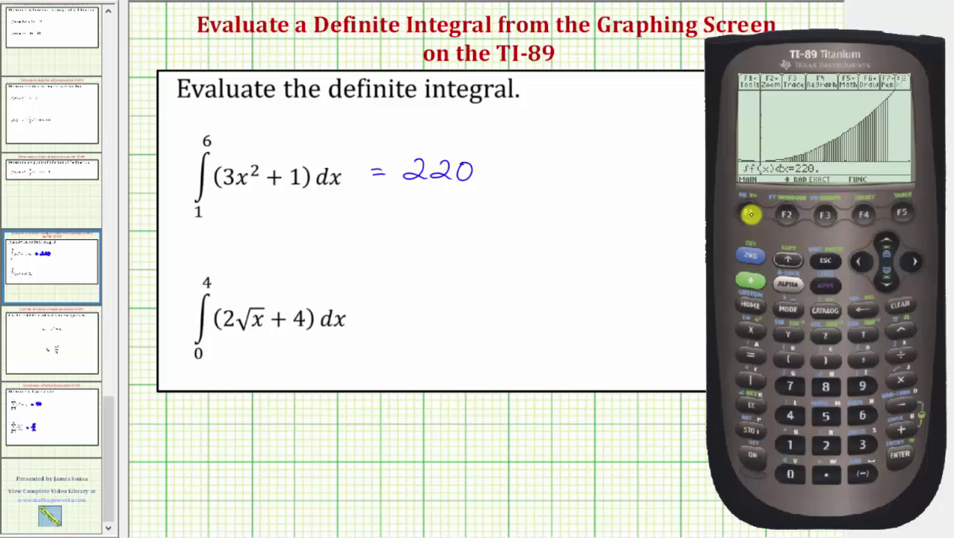
click(748, 213)
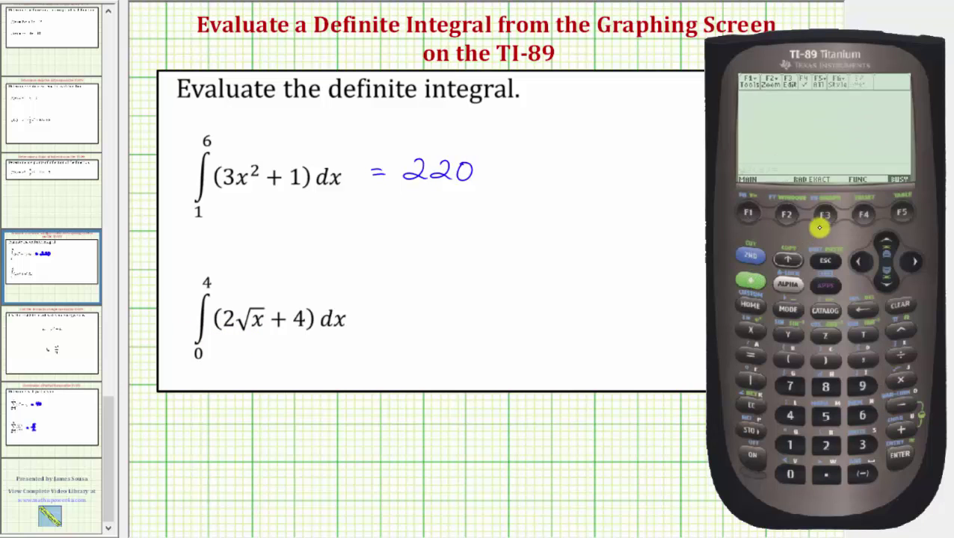
Step: Clear y1 = 3x²+1 and store y1 = 2√(x)+4 instead
click(892, 242)
click(900, 304)
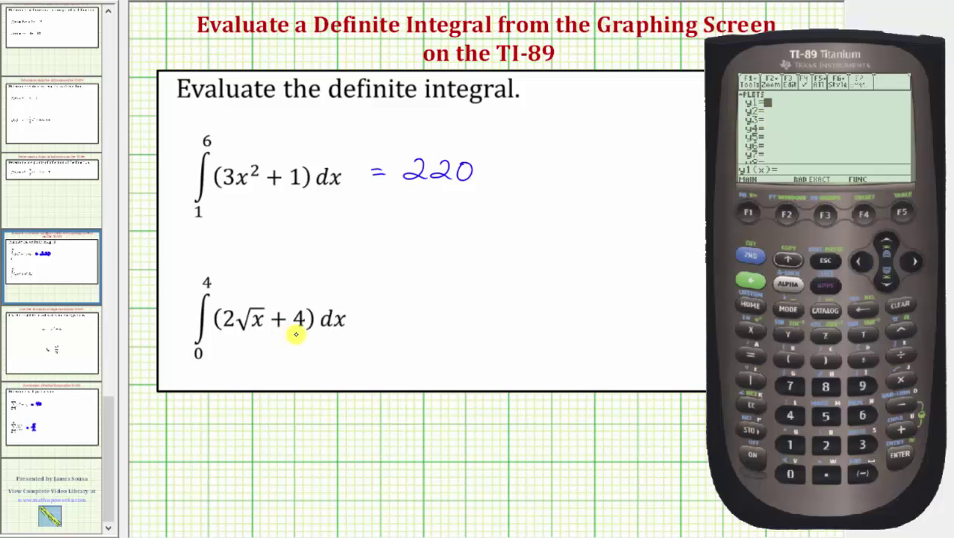
click(828, 443)
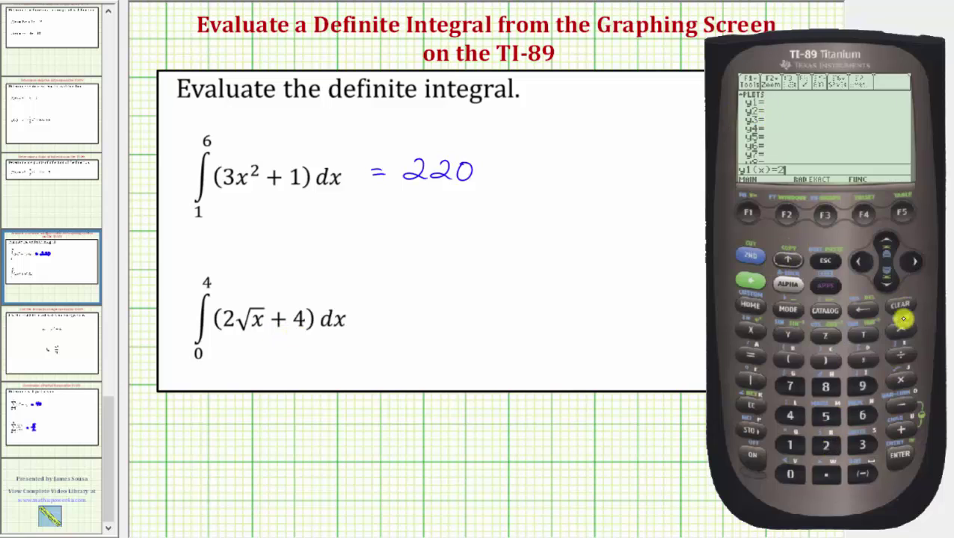
click(751, 255)
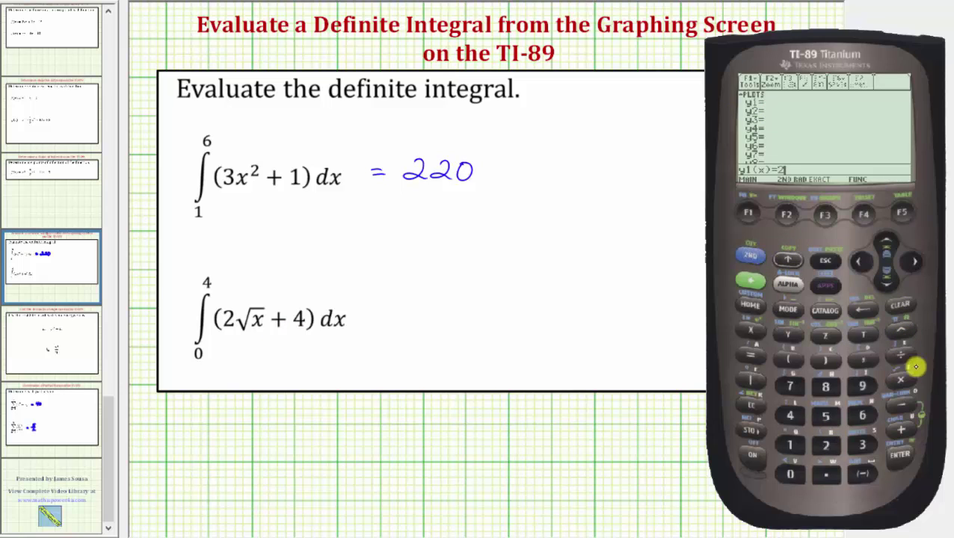
click(900, 379)
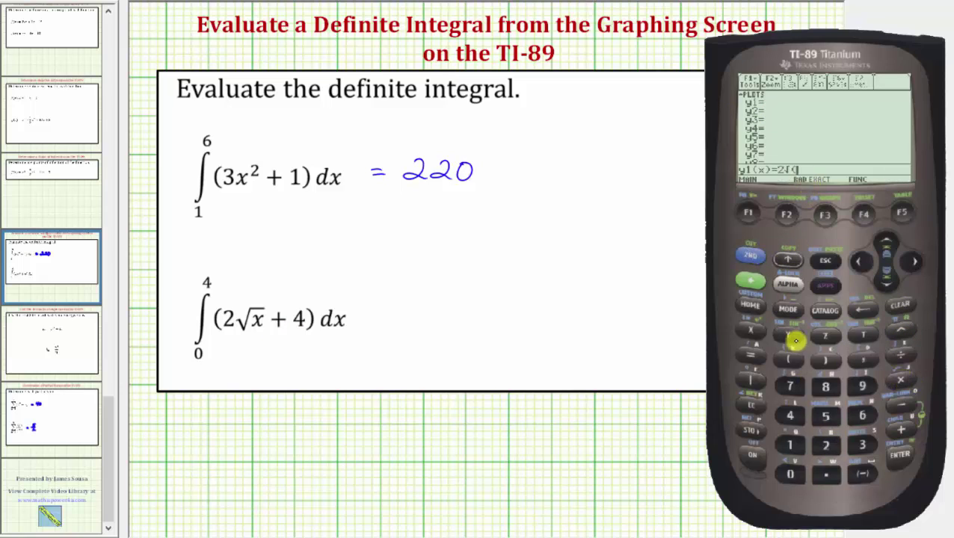
click(751, 330)
click(825, 360)
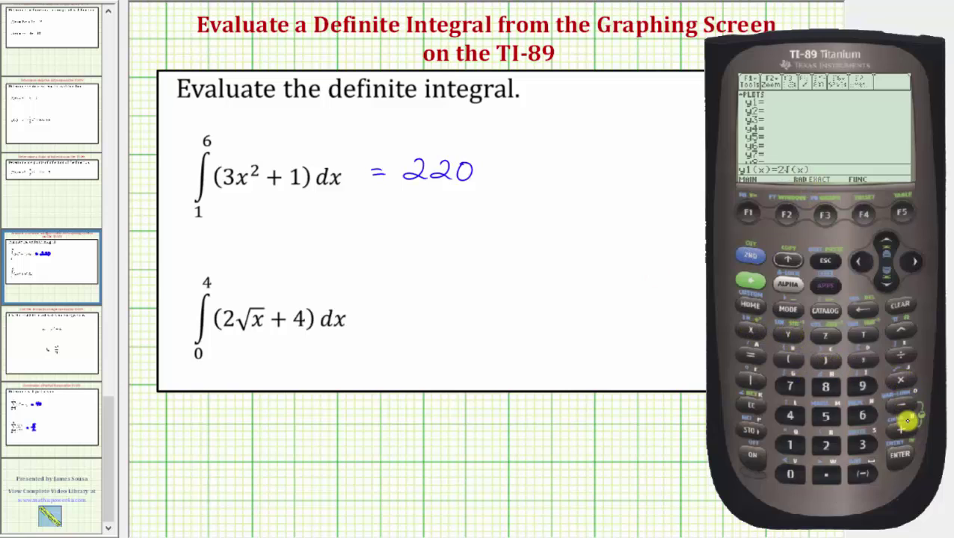
click(900, 427)
click(790, 415)
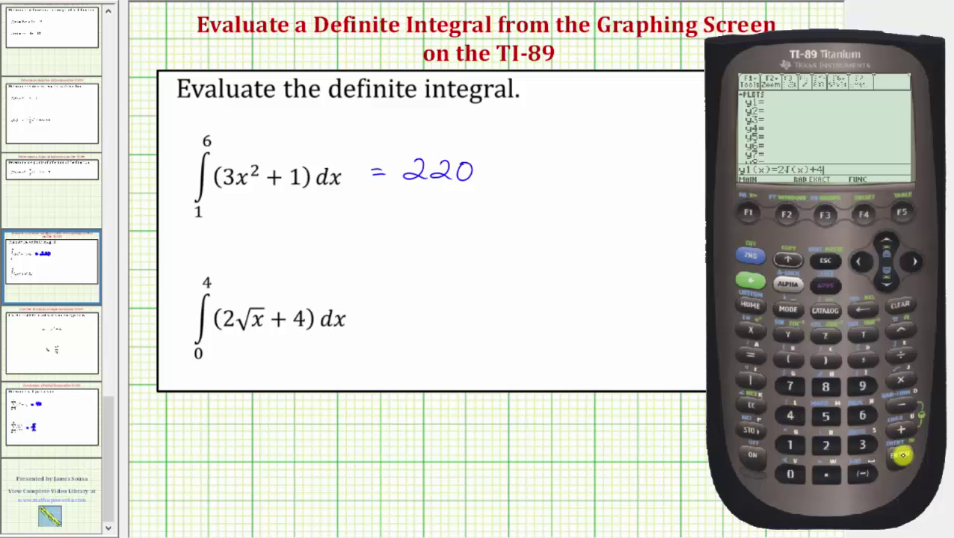
click(900, 454)
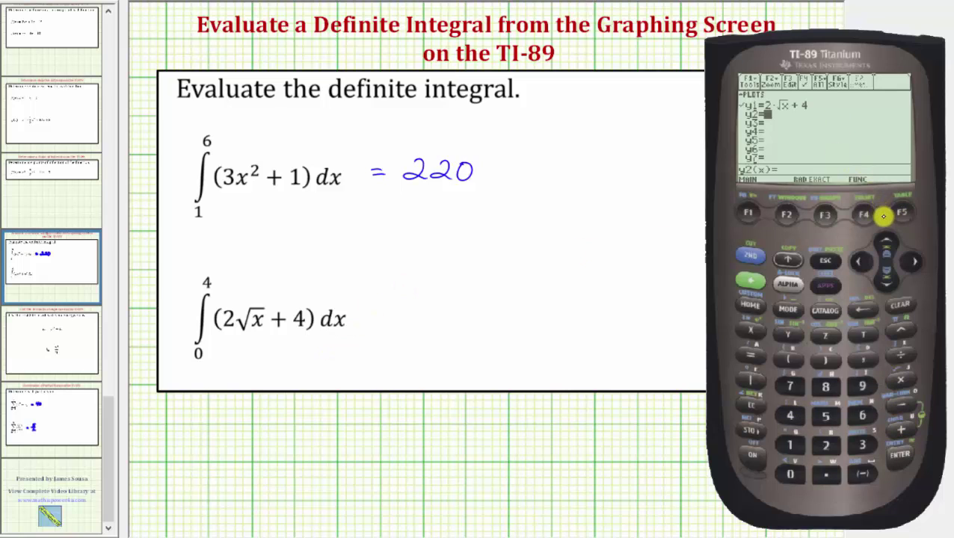
click(752, 279)
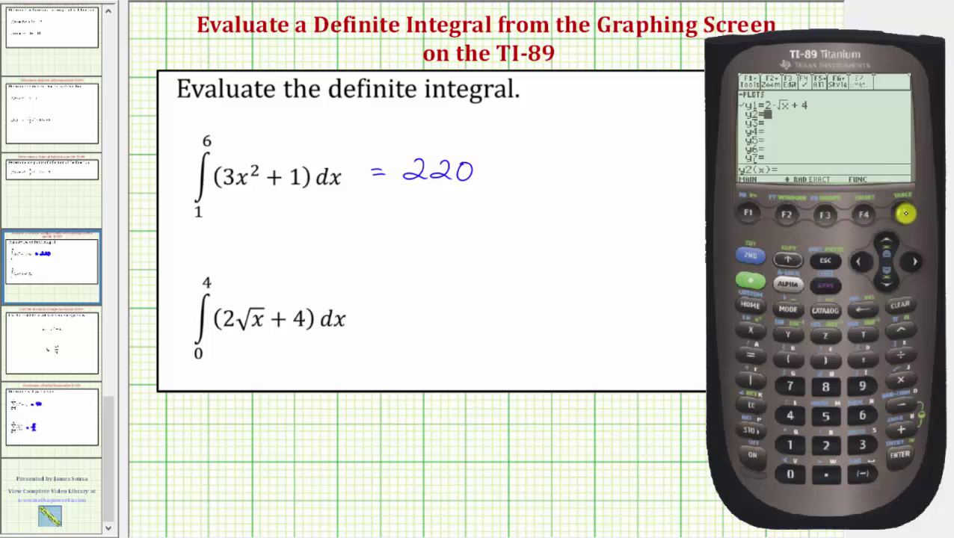
Step: Scroll the table of 2√x+4 from x=-2 to x=5 (8.4721), then open the Window editor
click(905, 214)
click(888, 241)
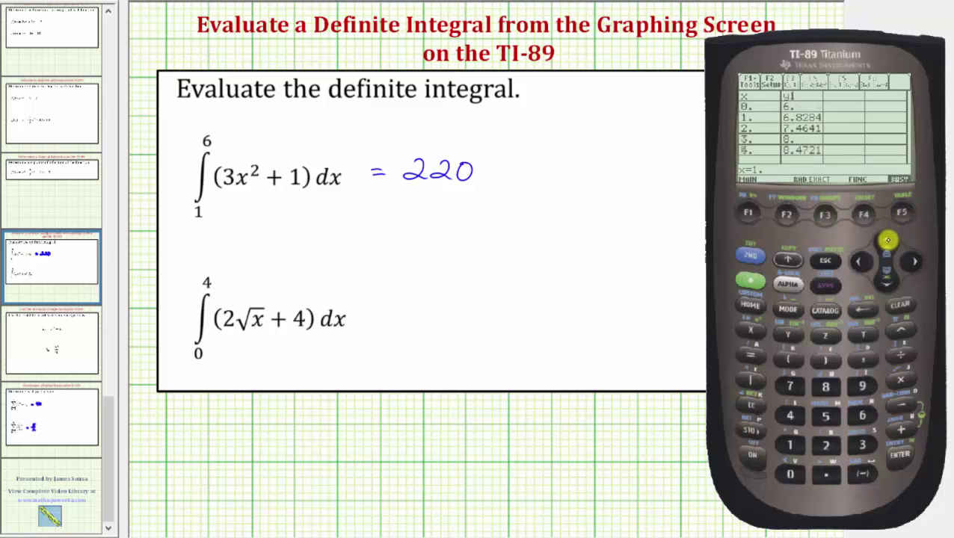
click(888, 241)
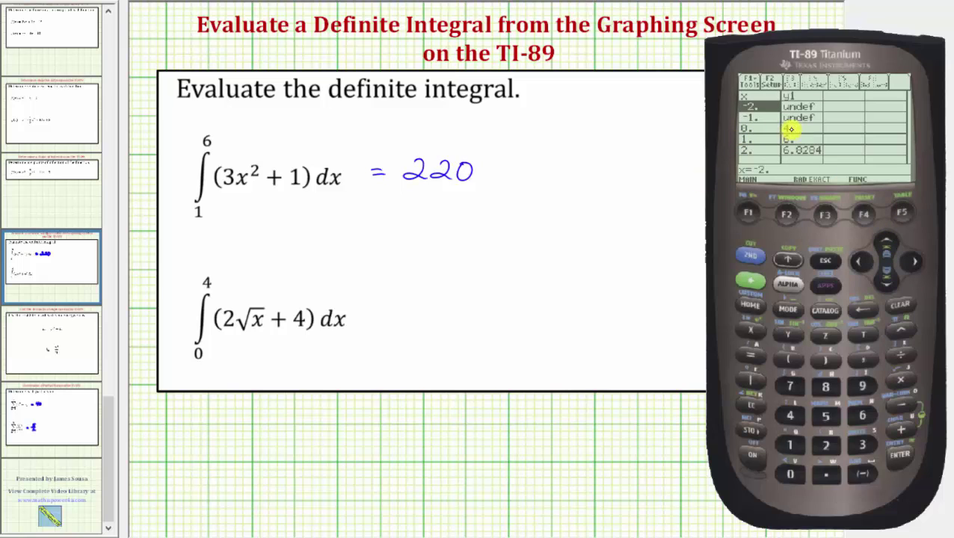
click(885, 281)
click(885, 281)
click(885, 281)
click(885, 281)
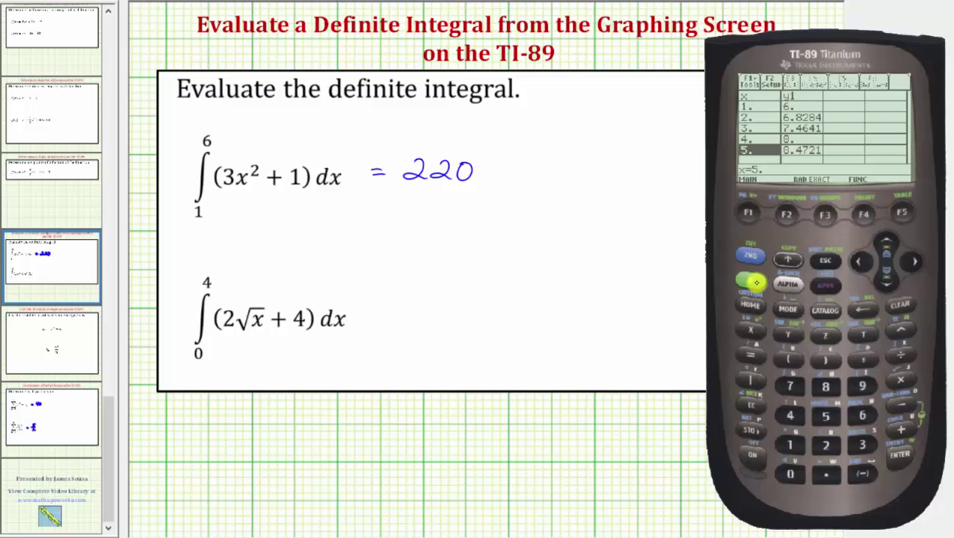
click(756, 283)
click(788, 214)
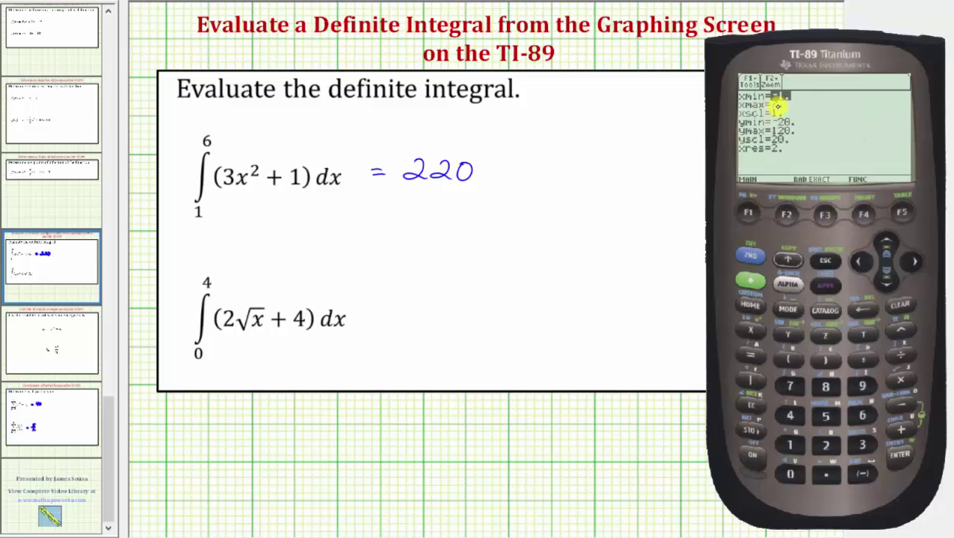
Step: Keep xmin -1, set xmax to 5, keep xscl, and set ymin to -2
click(903, 451)
click(832, 417)
click(897, 453)
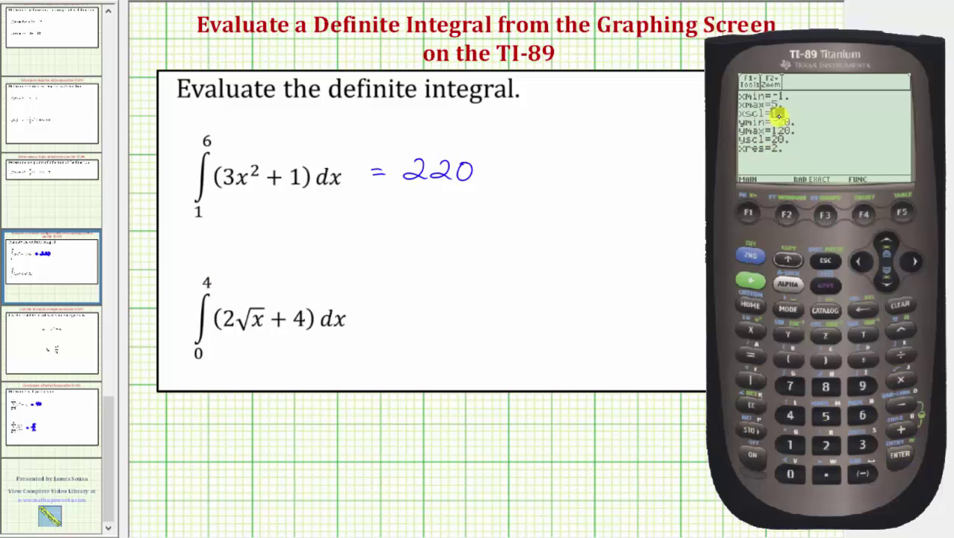
click(903, 450)
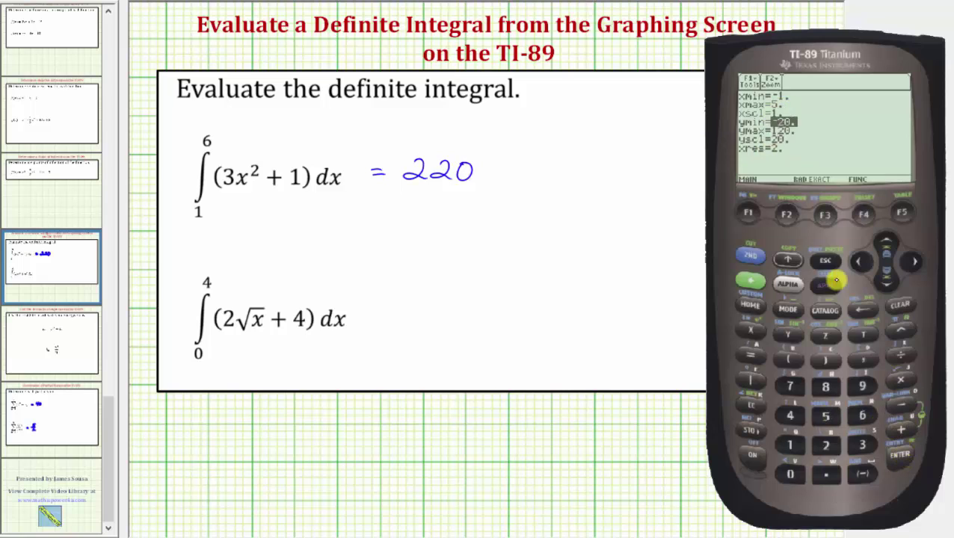
click(860, 474)
click(825, 444)
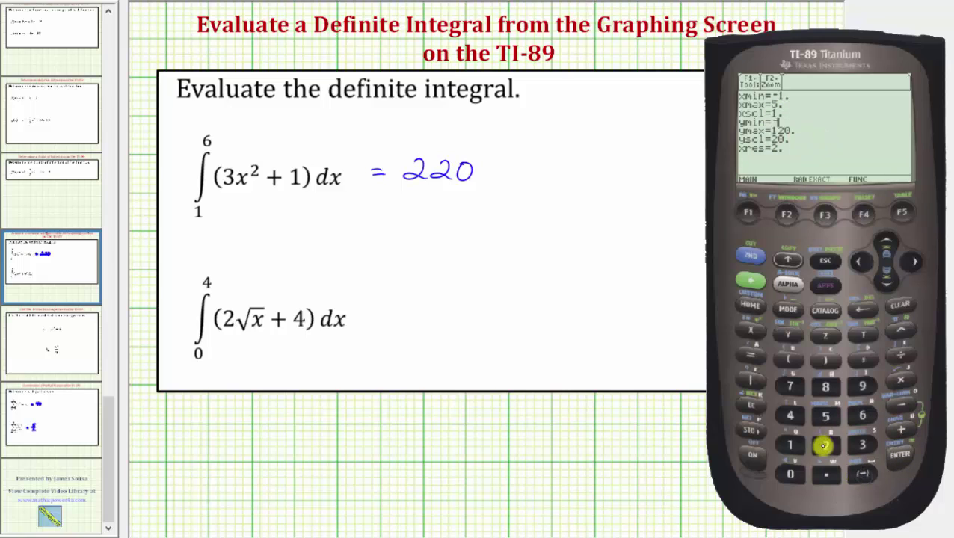
click(901, 455)
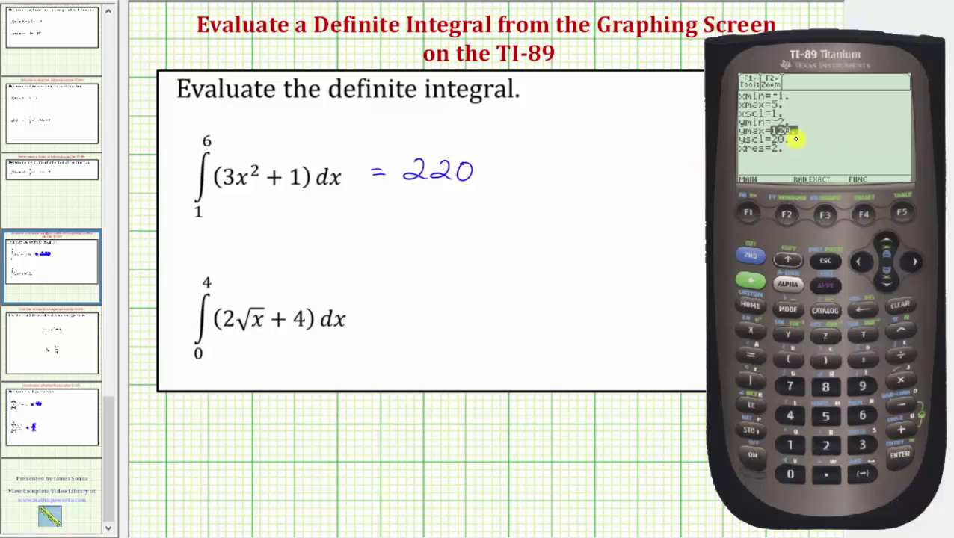
Step: Set ymax to 10 and yscl to 2, then graph y1 = 2√x+4
click(789, 445)
click(790, 474)
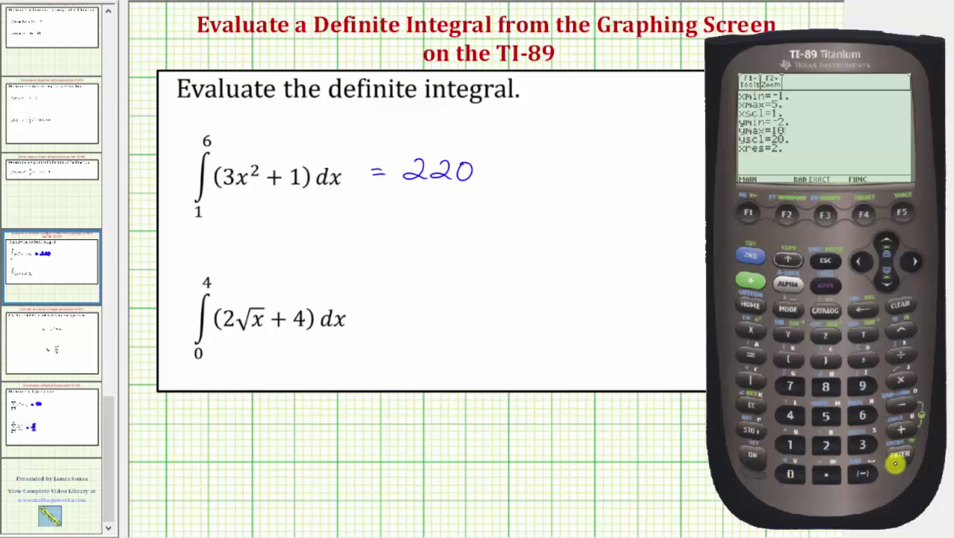
click(896, 457)
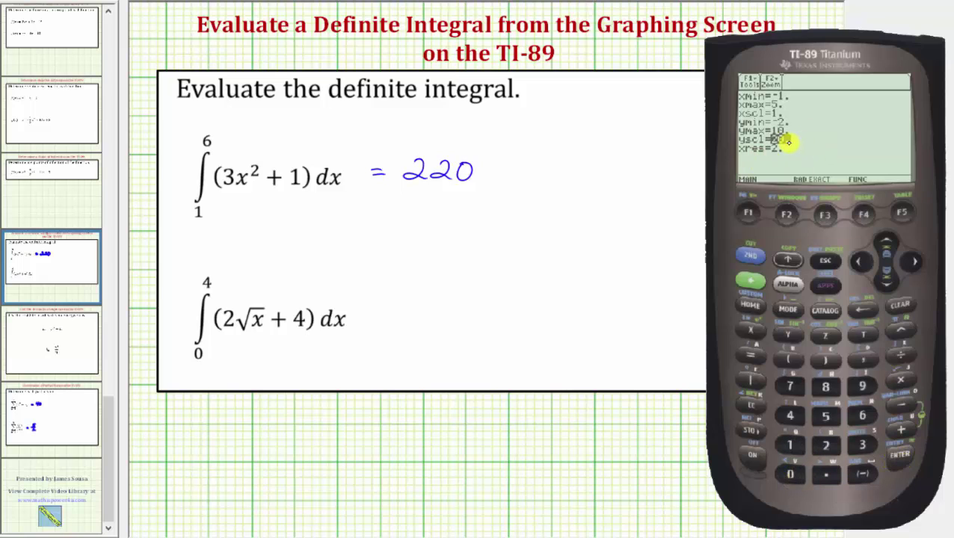
click(825, 445)
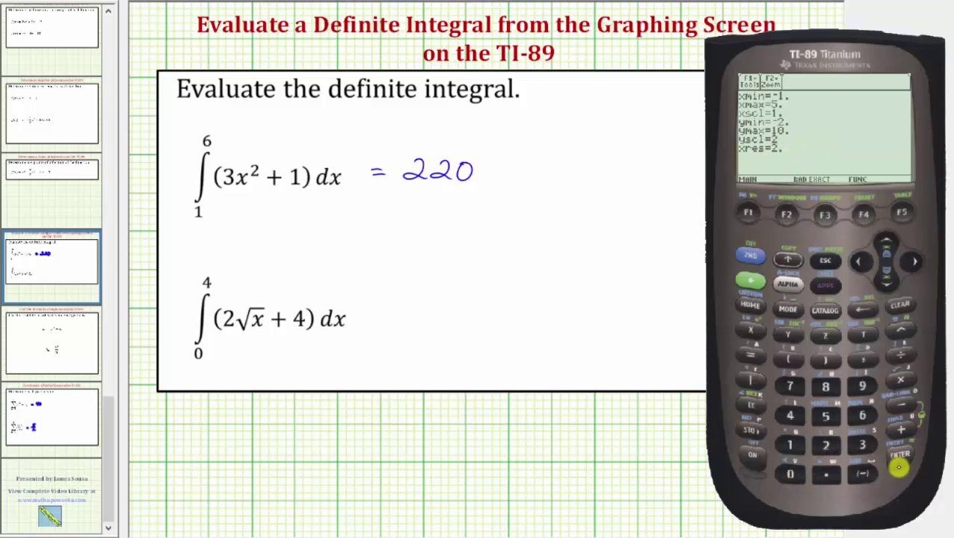
click(897, 456)
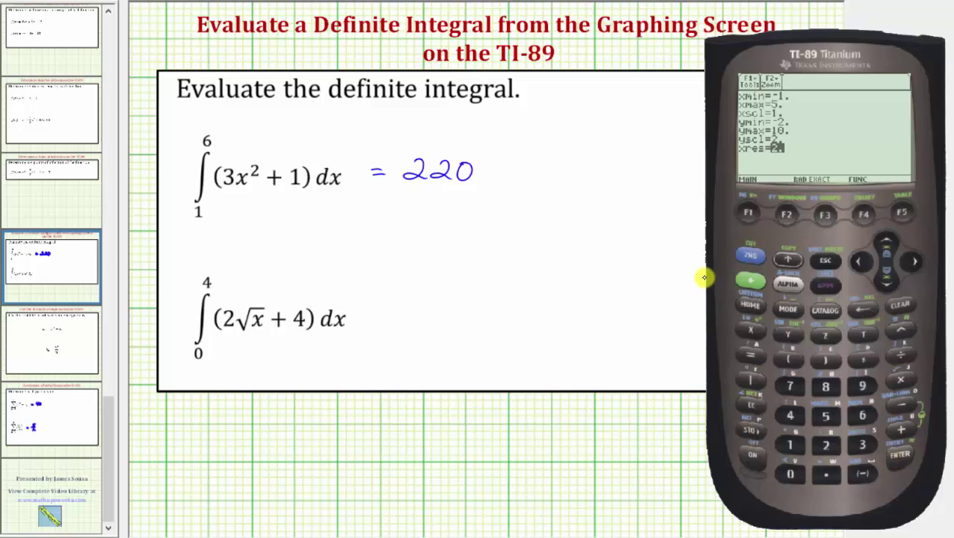
click(750, 281)
click(824, 216)
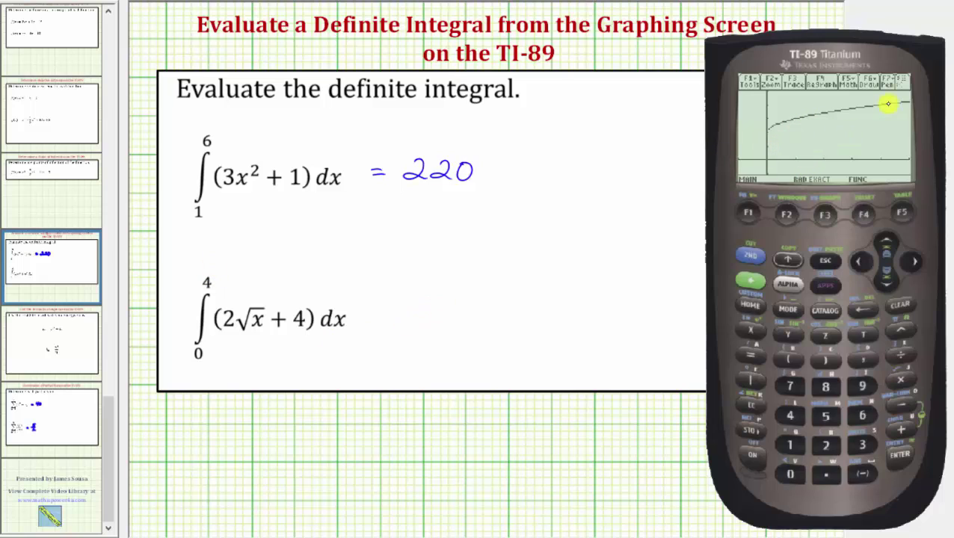
Step: Compute the definite integral of 2√x+4 from 0 to 4 on the graph, giving 26.6667
click(901, 212)
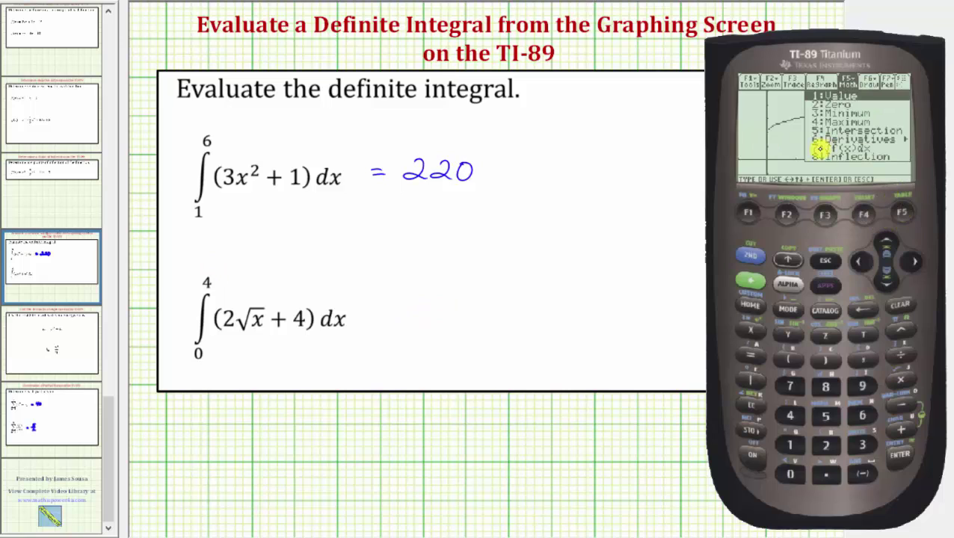
click(789, 385)
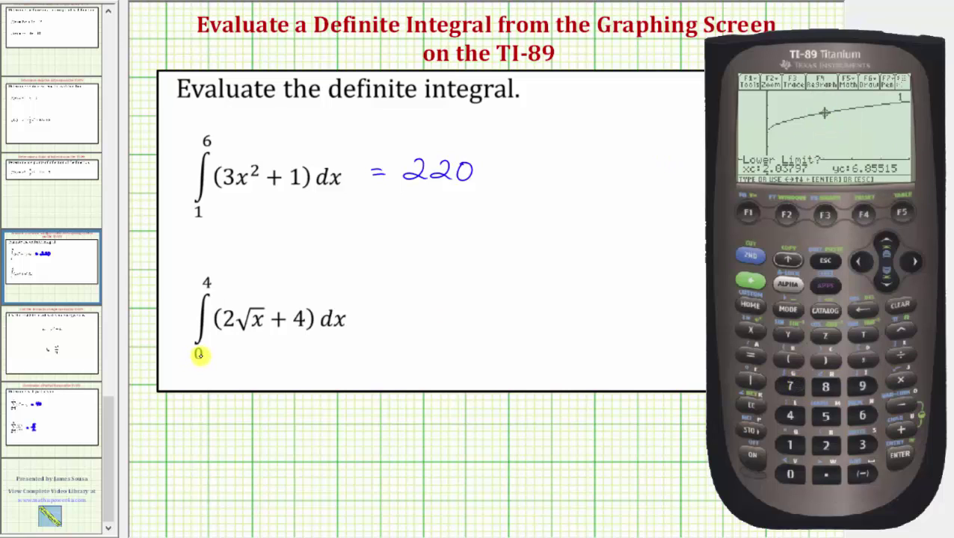
click(797, 450)
click(900, 454)
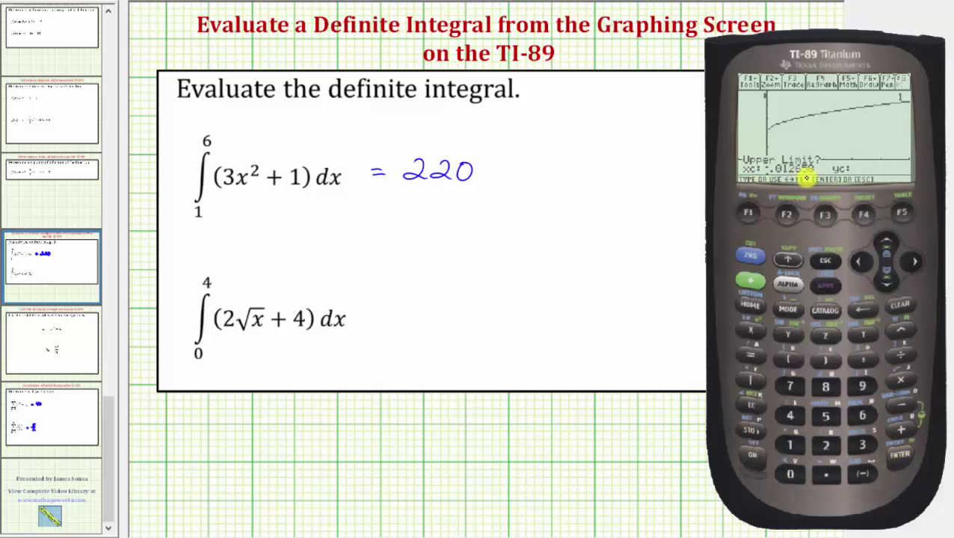
click(790, 416)
click(903, 455)
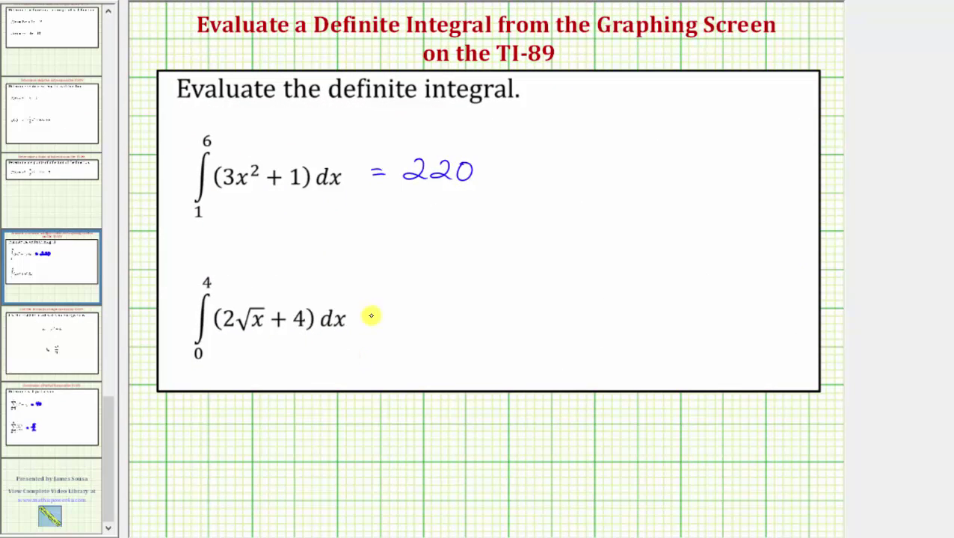
Step: Handwrite ≈ 26.6667 beside the second integral, then bring the TI-89 back to its home screen
mouse_move(370, 314)
mouse_down()
mouse_move(414, 317)
mouse_move(434, 299)
mouse_move(433, 316)
mouse_move(482, 320)
mouse_up()
drag(494, 305, 509, 323)
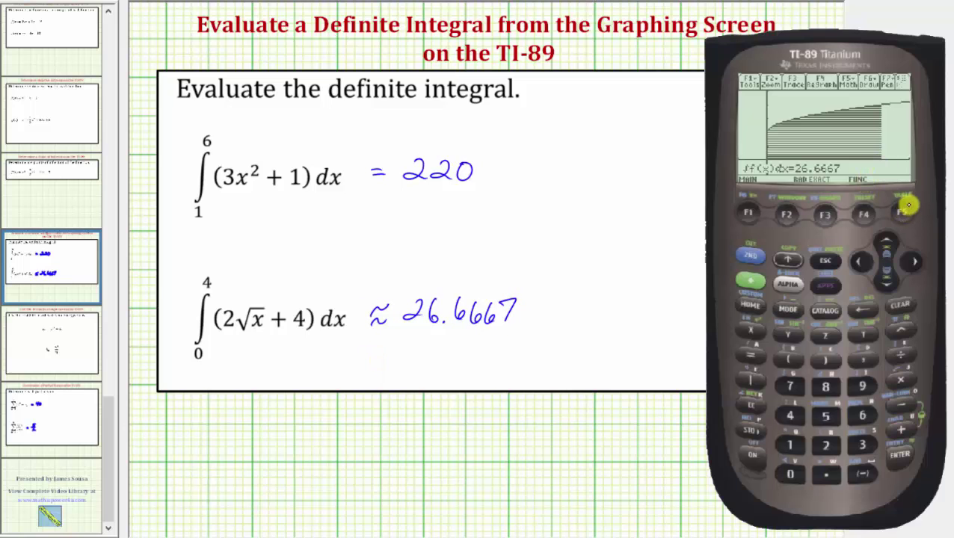
click(751, 305)
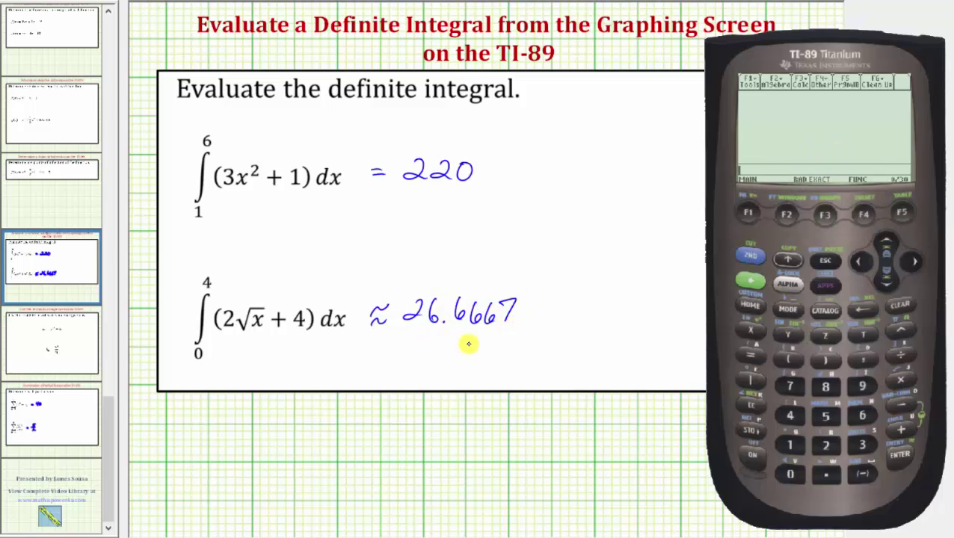
Step: Start an integral from the Calc menu with the integrand 2√(x)+4
click(824, 214)
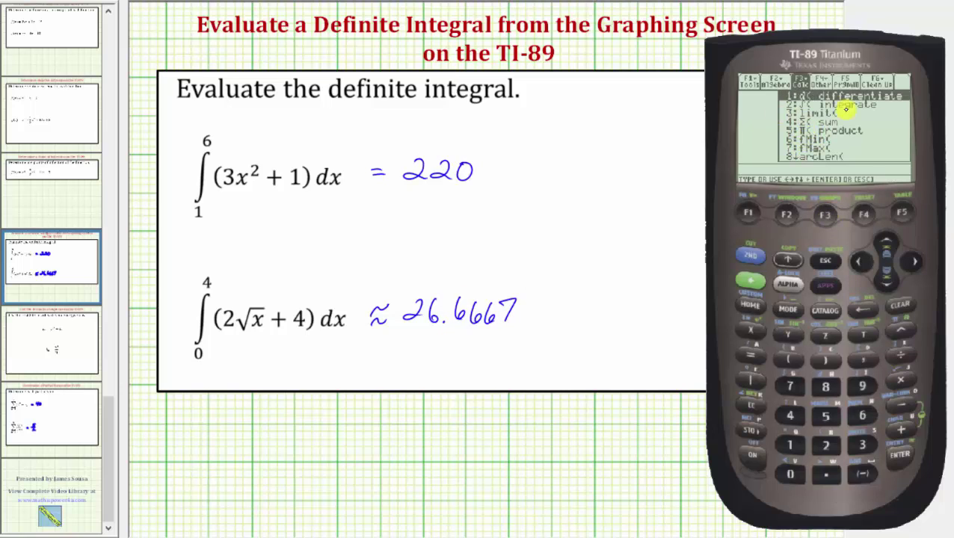
click(825, 444)
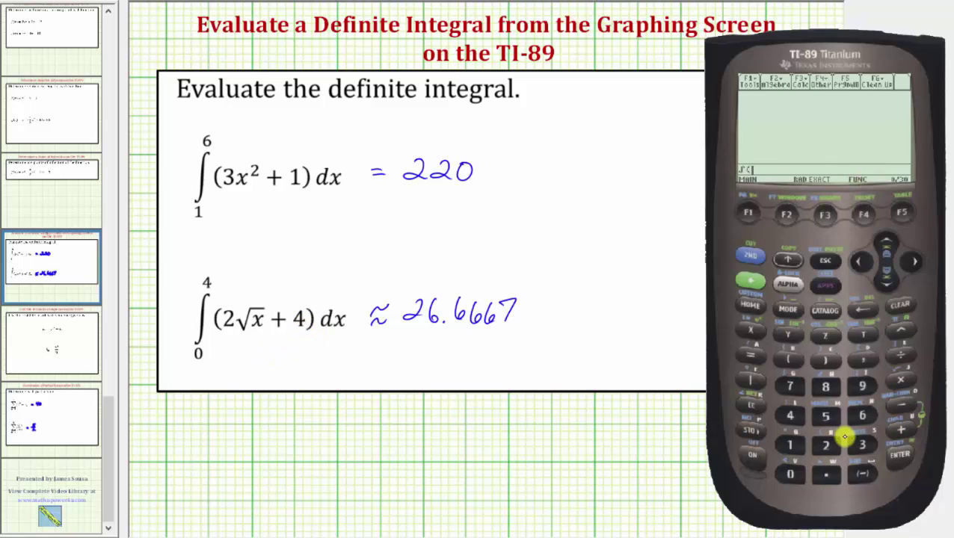
text(2)
click(750, 257)
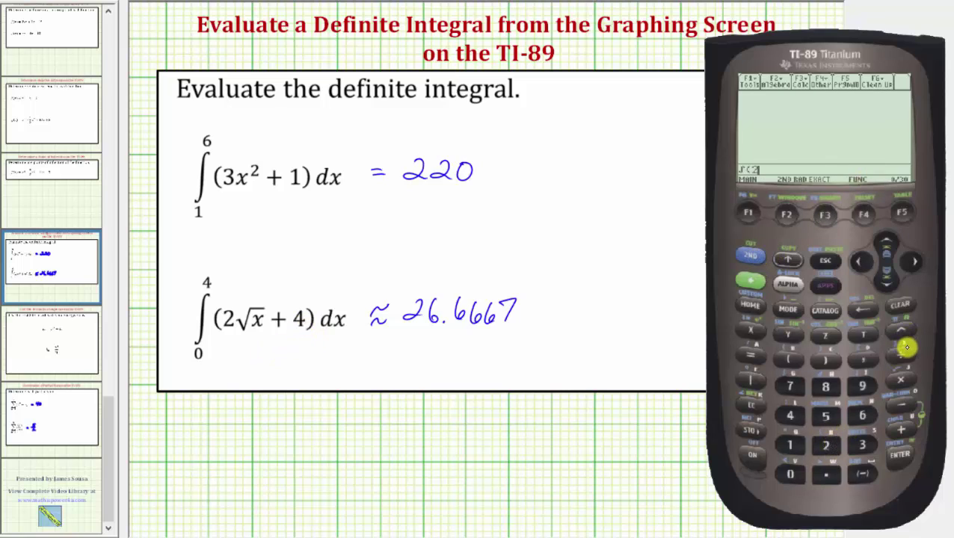
click(900, 378)
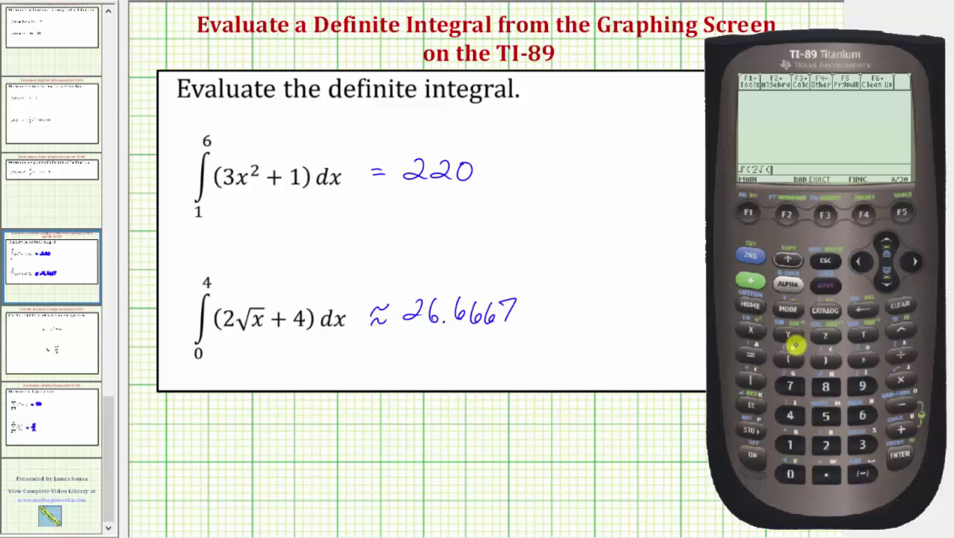
click(751, 330)
click(831, 361)
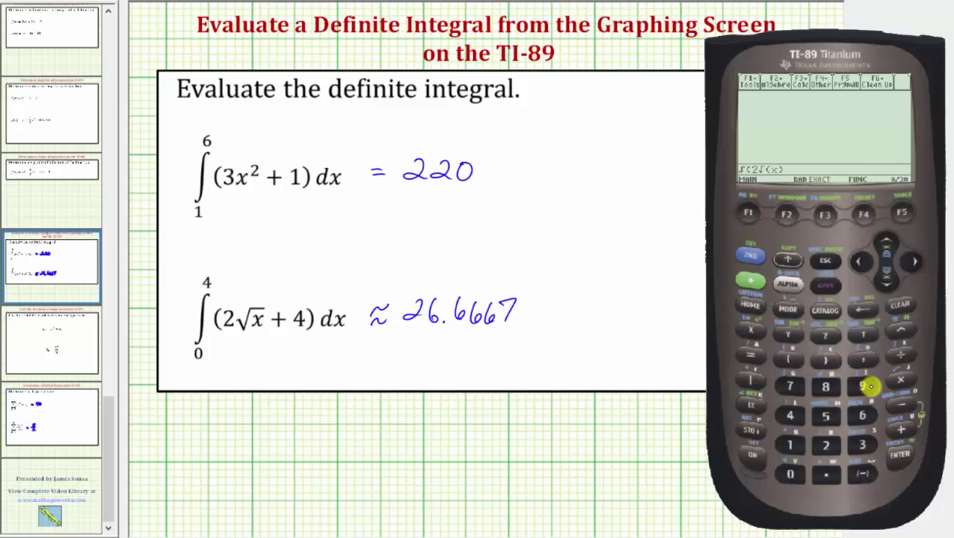
click(900, 428)
click(791, 415)
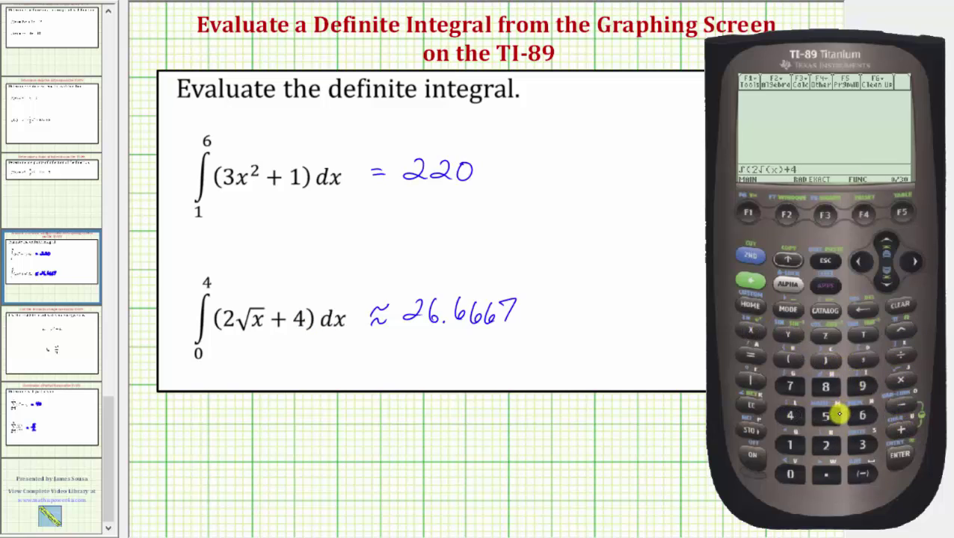
Step: Complete the integral with variable x and limits 0 to 4, and evaluate it to 80/3
click(864, 359)
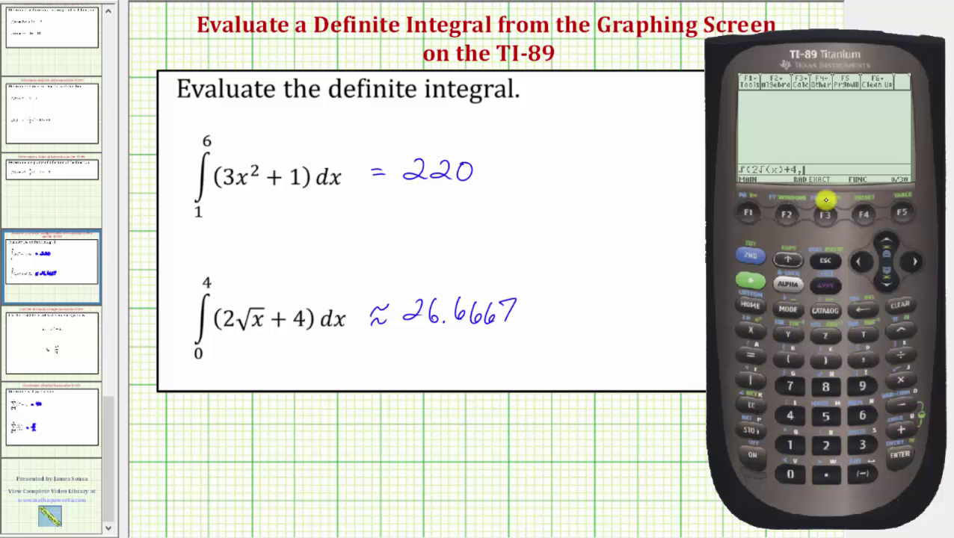
click(752, 329)
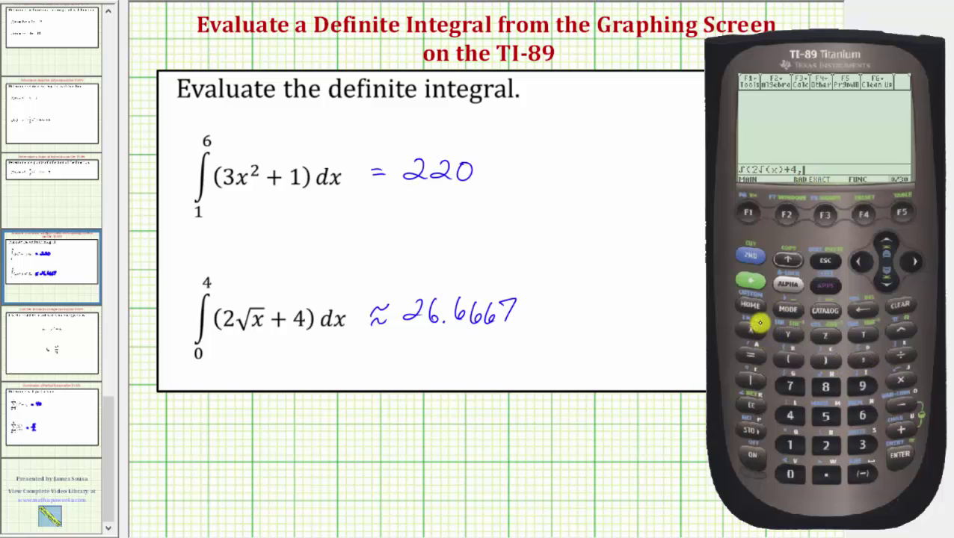
click(864, 361)
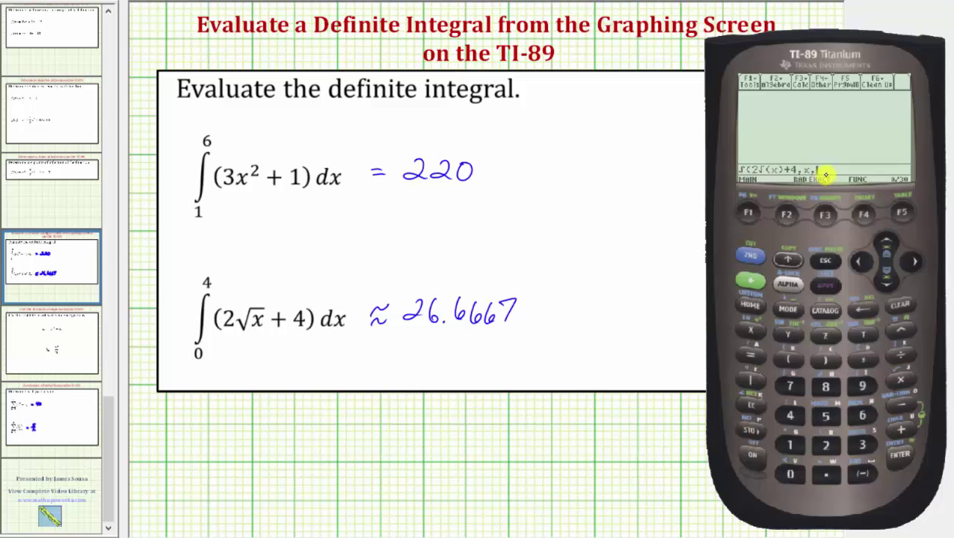
click(791, 469)
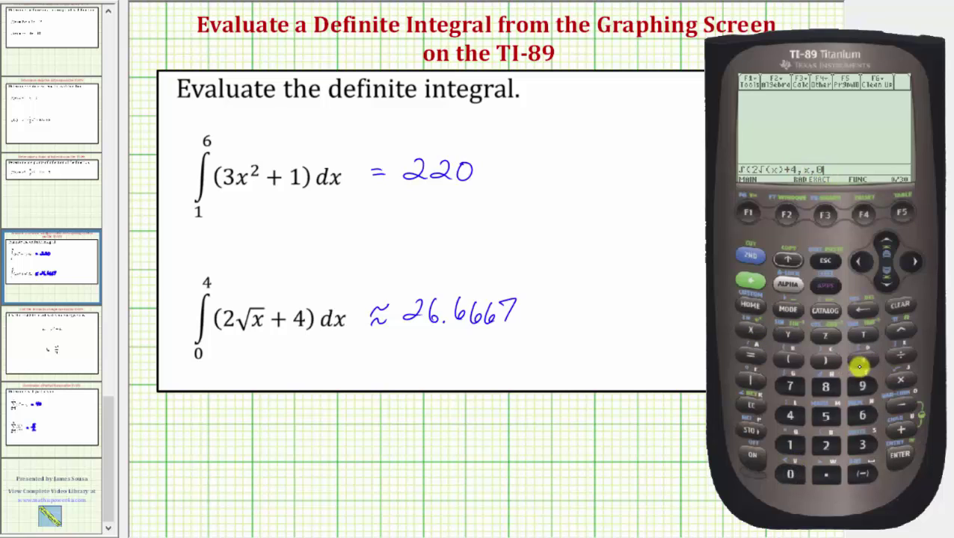
click(867, 360)
click(791, 414)
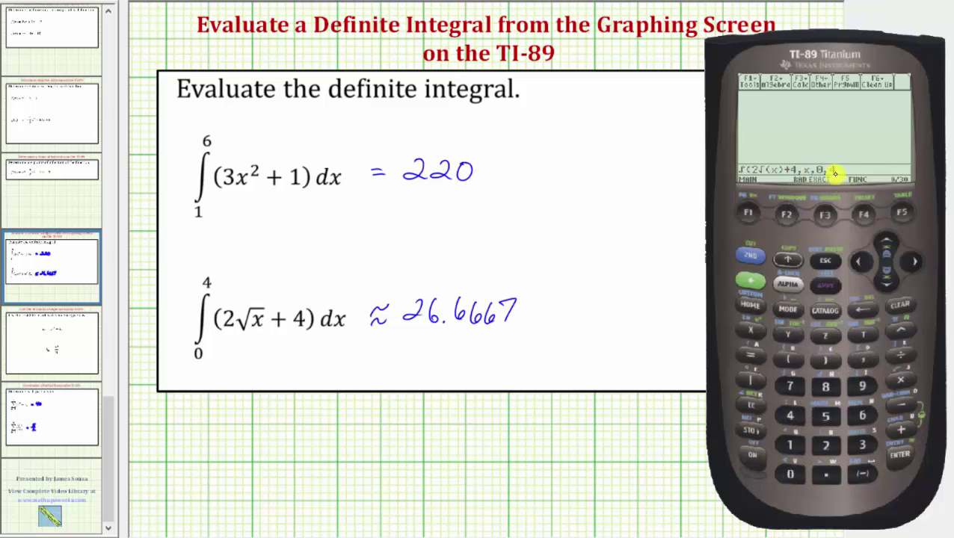
click(826, 360)
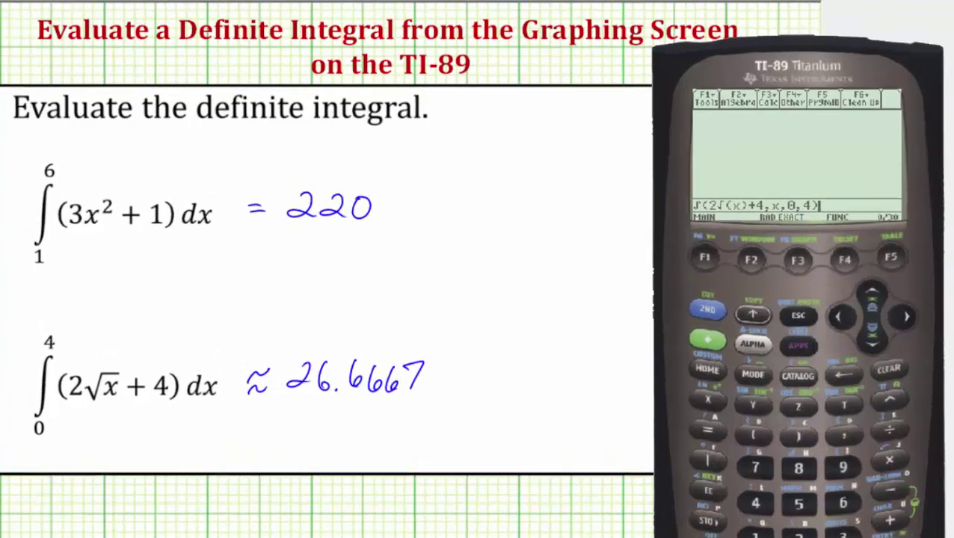
key(Return)
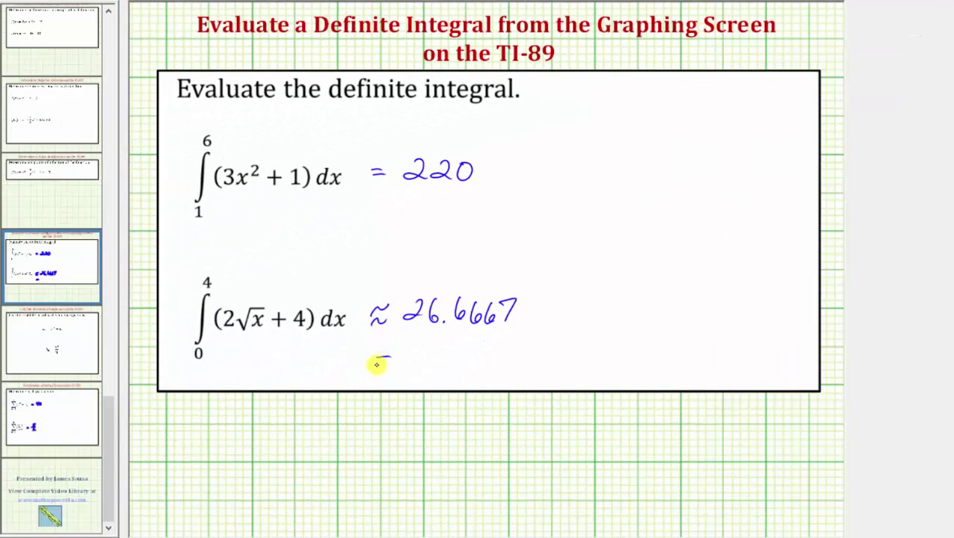
Step: Write an equals sign and the fraction 80/3 under 26.6667
drag(377, 364, 390, 365)
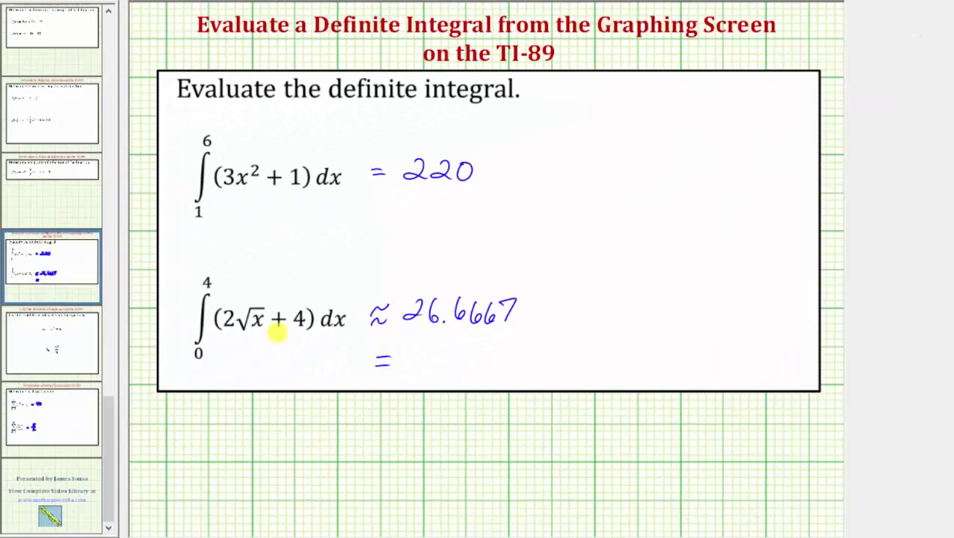
mouse_move(425, 333)
mouse_down()
mouse_move(428, 343)
mouse_move(443, 336)
mouse_up()
drag(418, 362, 452, 362)
drag(429, 366, 434, 380)
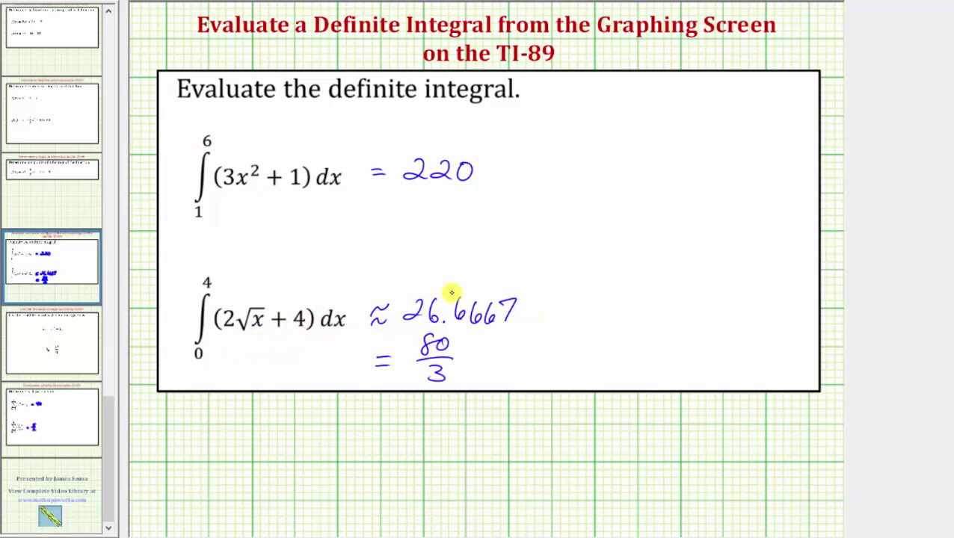